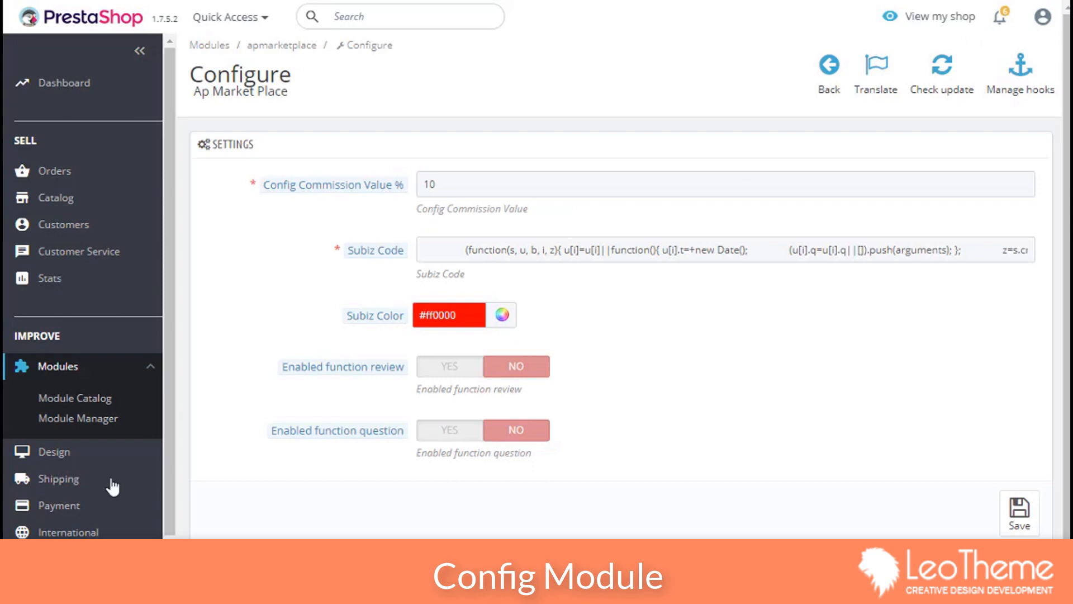
# Step: Expand Ap Market Place in the sidebar and view the empty Apmarketplace Vendors list
pyautogui.click(110, 558)
pyautogui.scroll(-3, 112, 531)
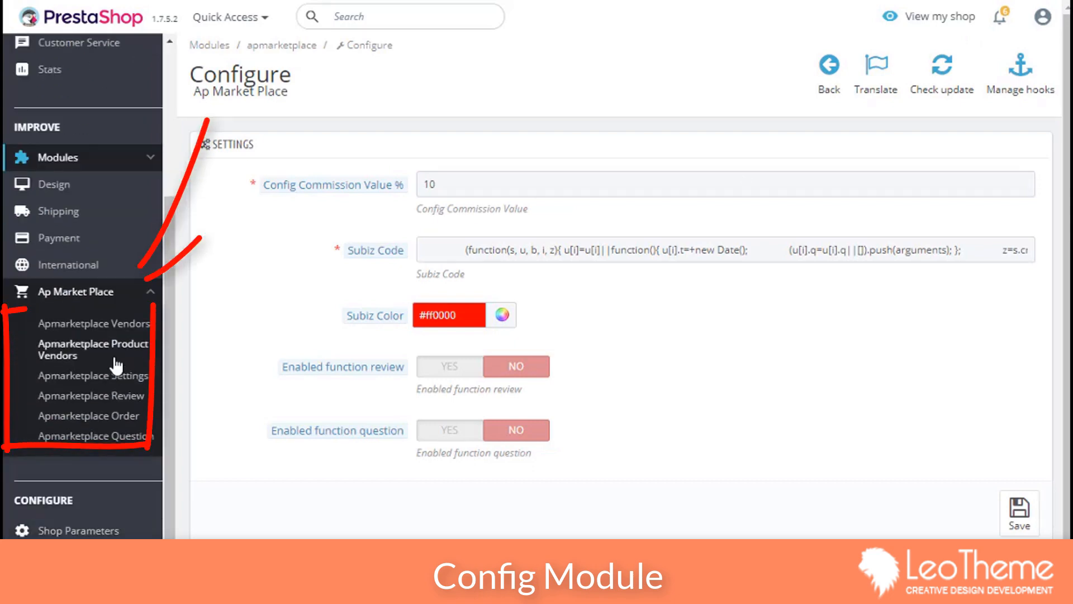
pyautogui.click(116, 324)
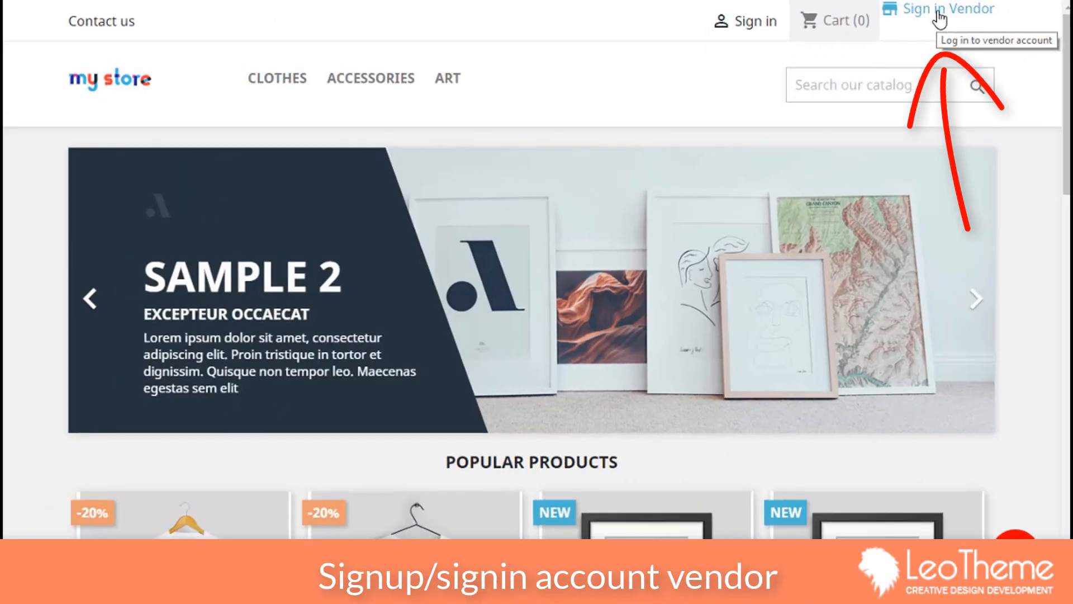
# Step: Start a new vendor account with username, password and first name 'vendor'
pyautogui.click(941, 23)
pyautogui.click(172, 369)
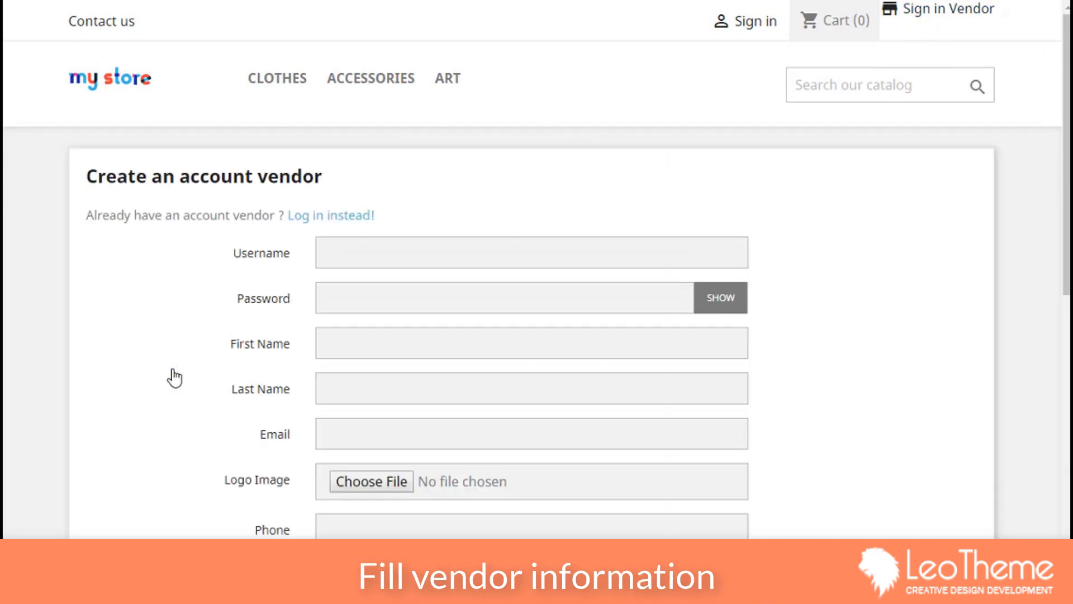
pyautogui.click(366, 248)
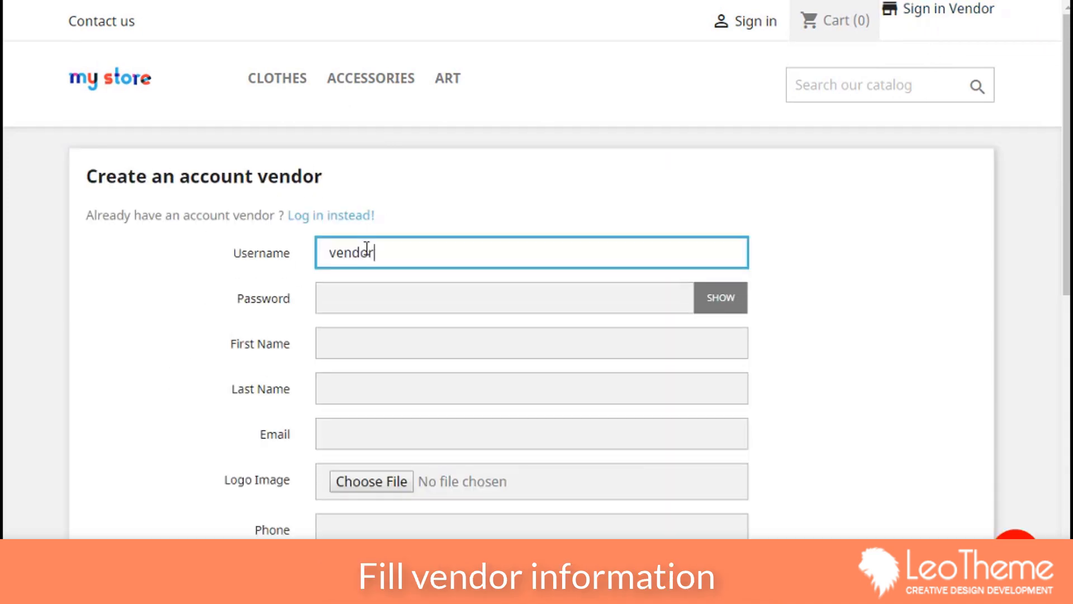
pyautogui.press('Tab')
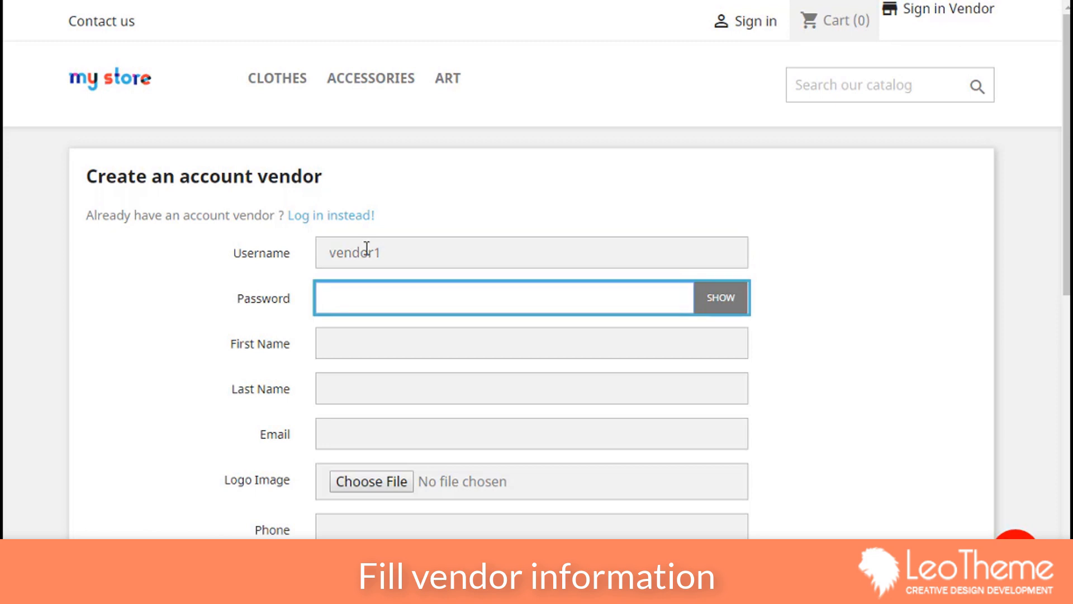
pyautogui.press('Tab')
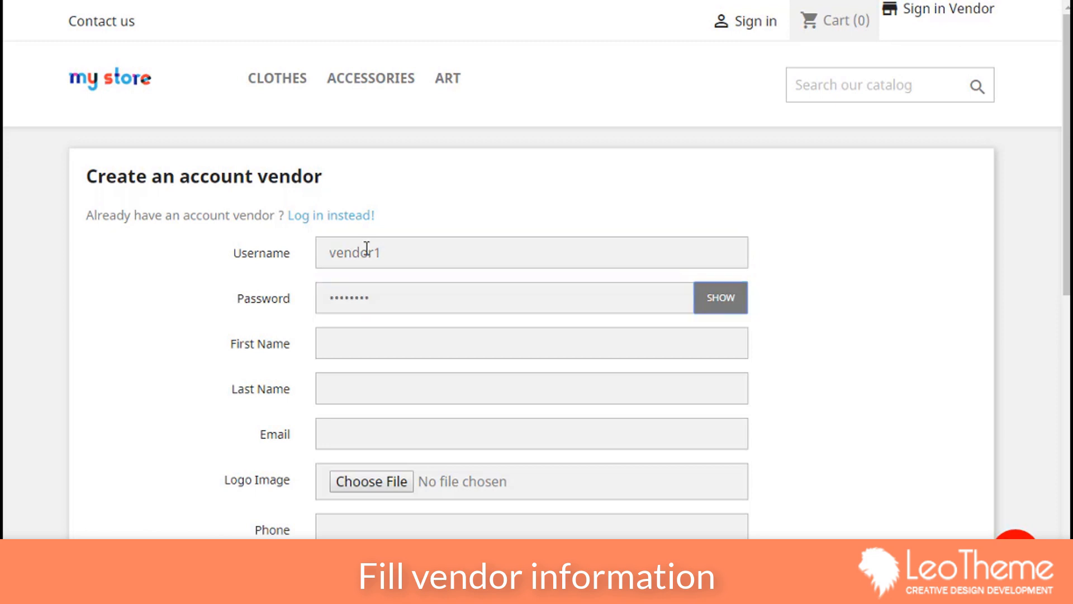
pyautogui.click(360, 347)
pyautogui.write('v')
pyautogui.press('BackSpace')
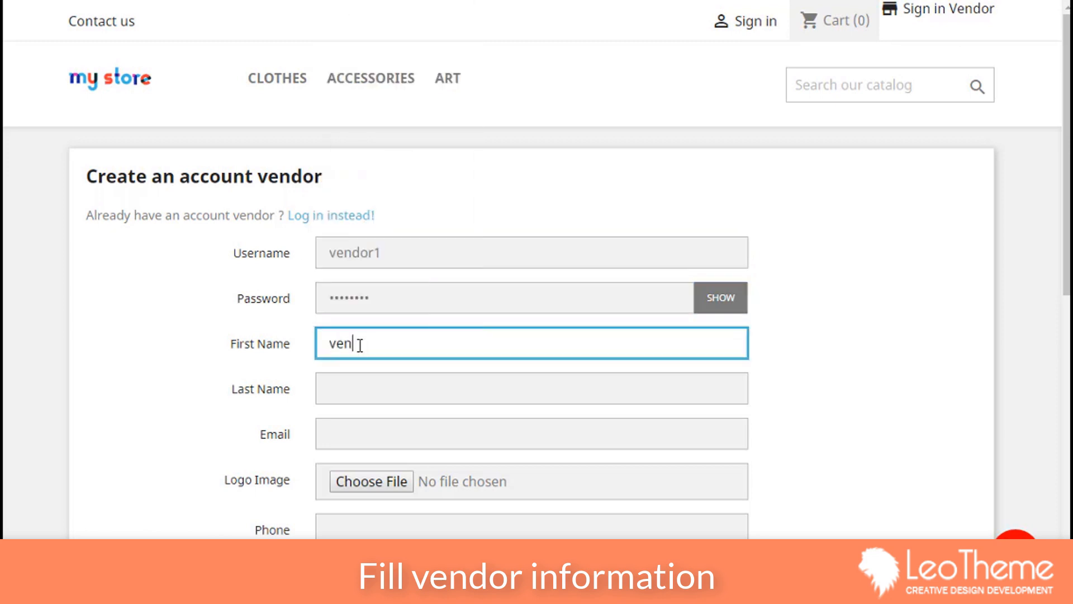
pyautogui.write('vendor')
pyautogui.press('Tab')
# Step: Use the green-letter-p-logoa image as the vendor logo and let the browser remember the password
pyautogui.click(371, 481)
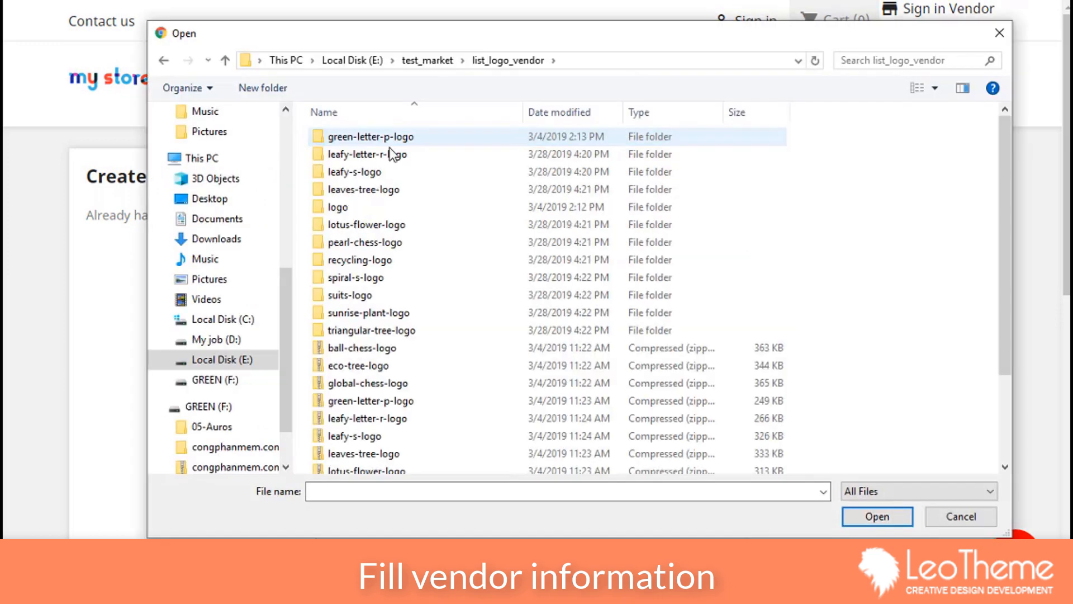
pyautogui.doubleClick(356, 139)
pyautogui.doubleClick(374, 260)
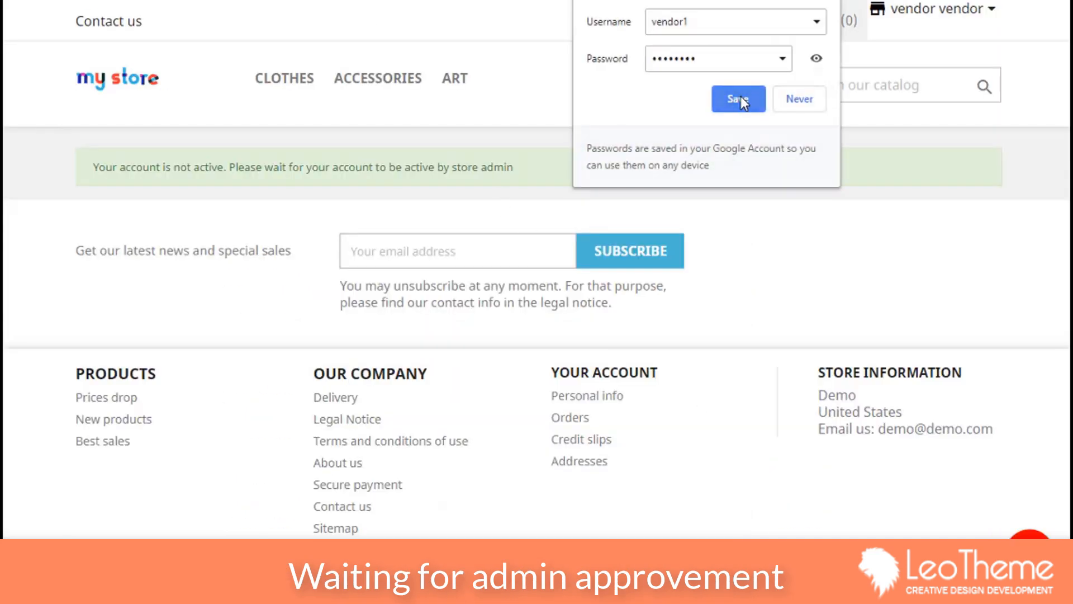
pyautogui.click(738, 99)
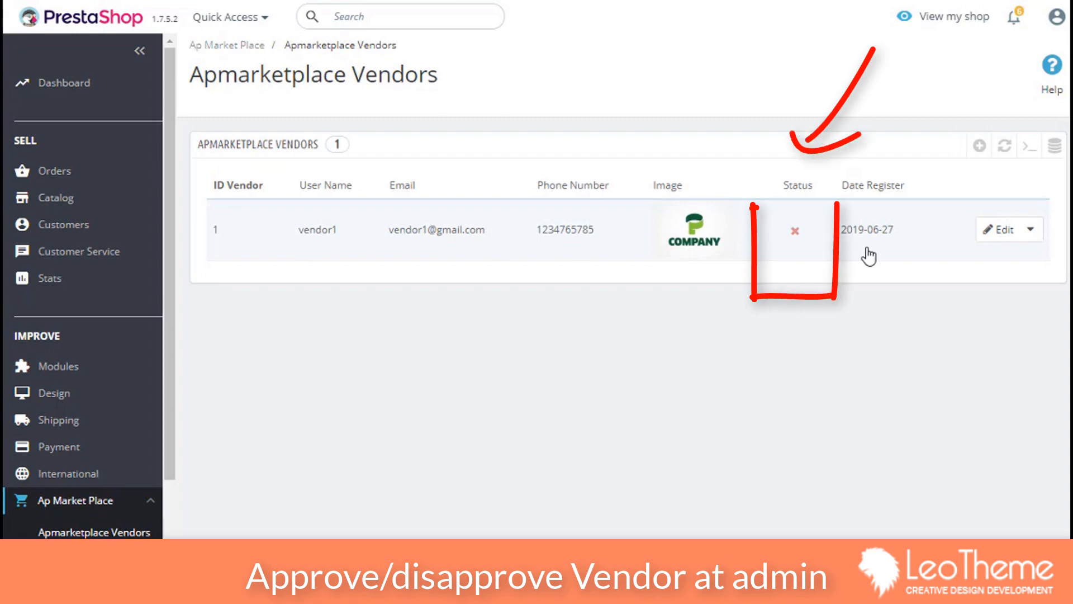
# Step: Switch the new vendor's Status from inactive to active in the Apmarketplace Vendors list
pyautogui.click(795, 231)
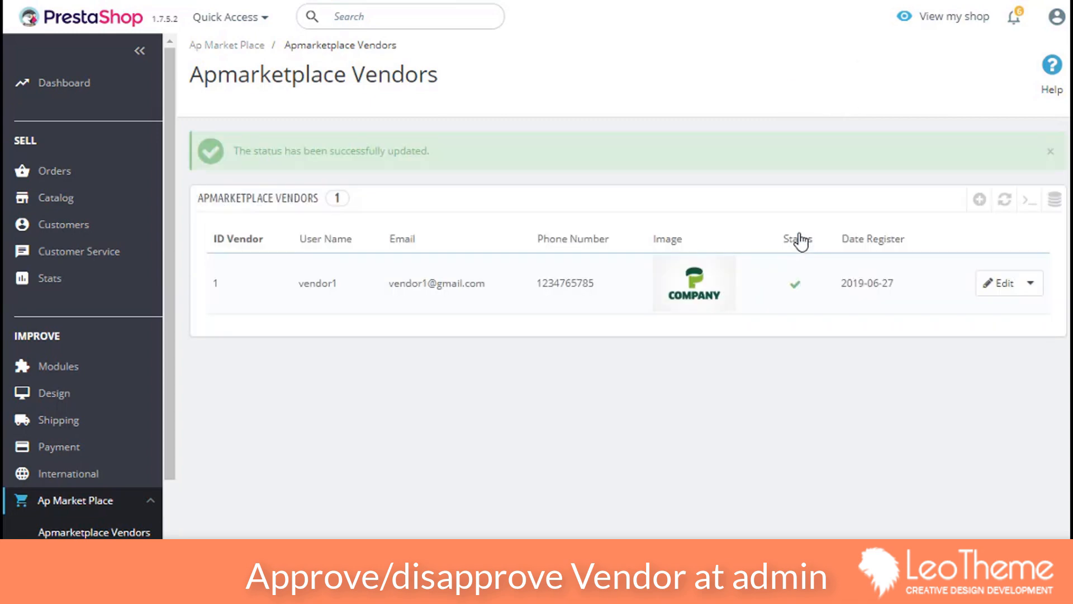
pyautogui.click(990, 286)
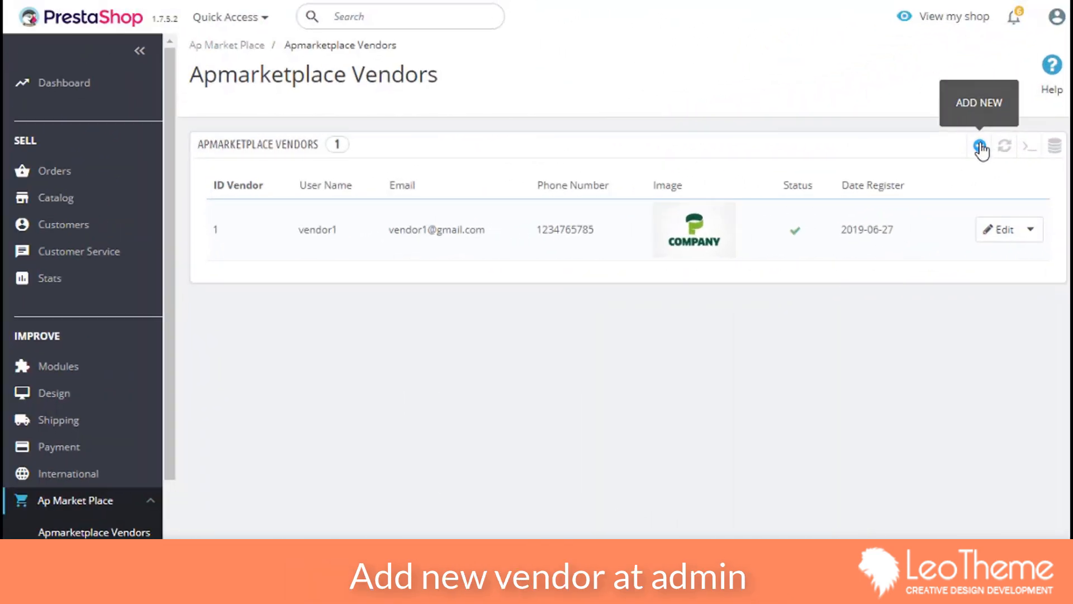
# Step: Add a new vendor with a user name ending in '2' and the leafy-letter-r-logoa logo
pyautogui.click(981, 148)
pyautogui.click(486, 178)
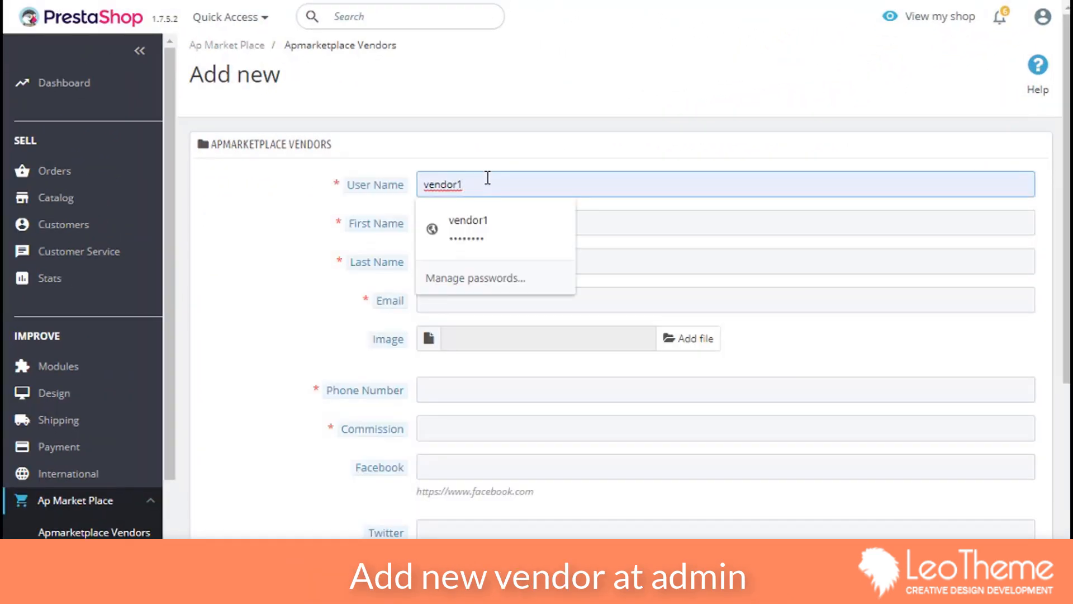
pyautogui.press('BackSpace')
pyautogui.write('2')
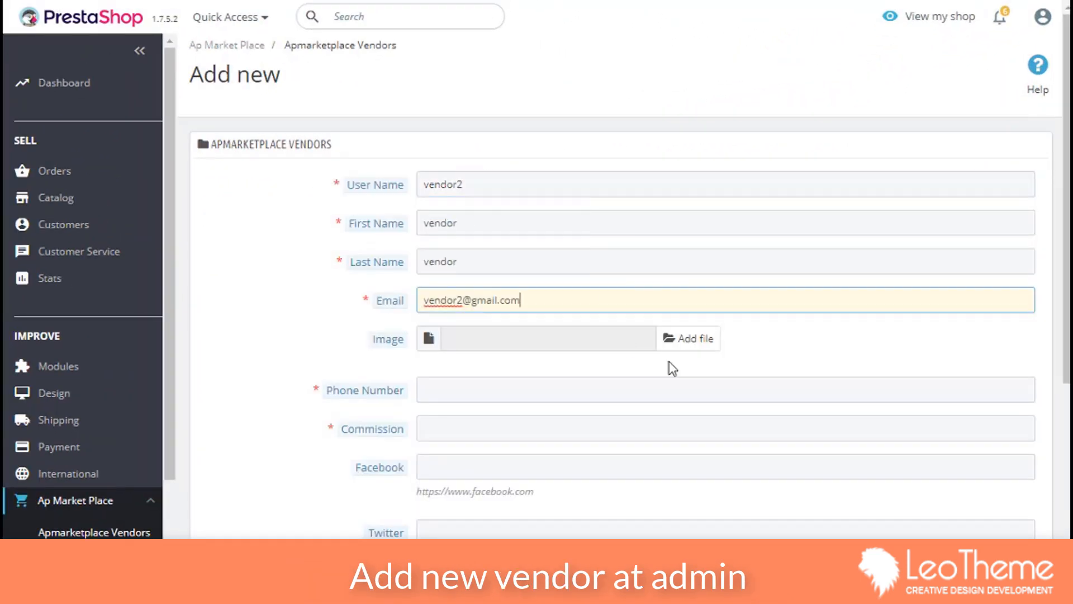
pyautogui.click(688, 338)
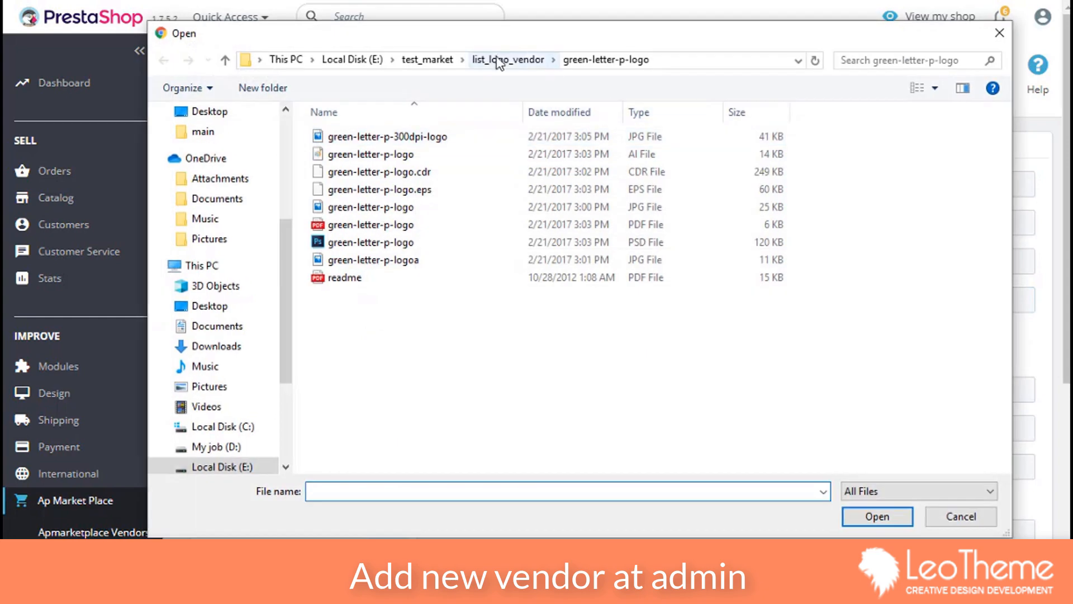
pyautogui.click(506, 60)
pyautogui.doubleClick(391, 155)
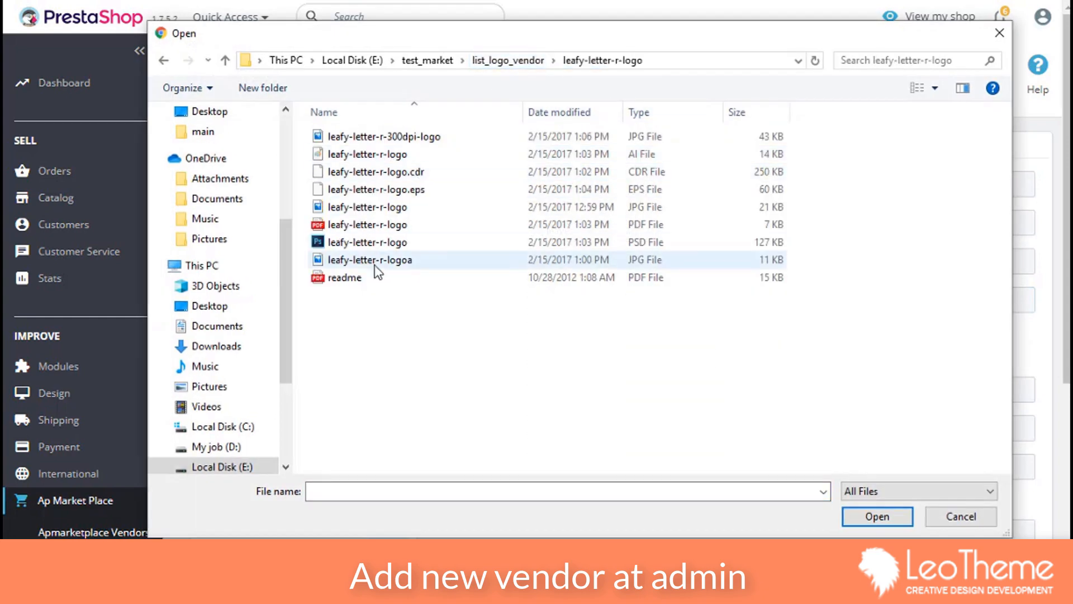
pyautogui.click(369, 259)
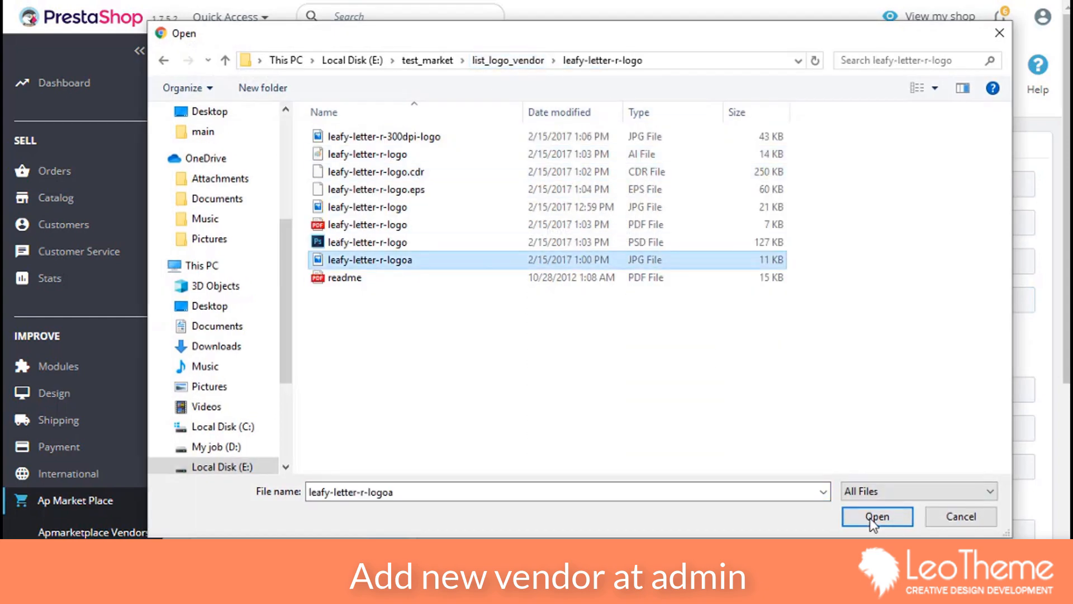
pyautogui.click(876, 516)
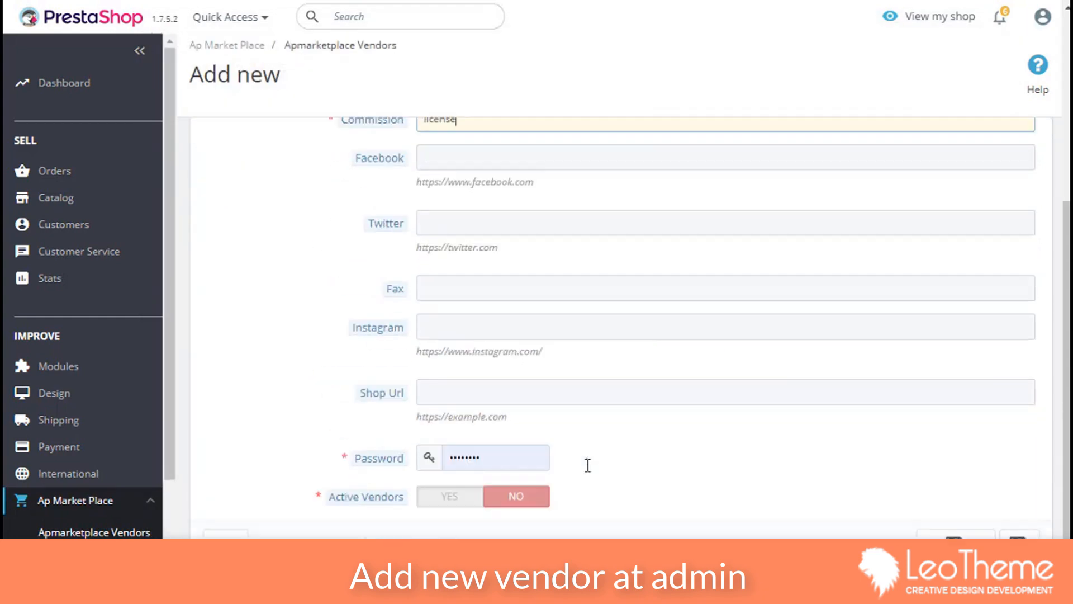
# Step: Set the shop URL to /vendor2/, make the vendor active, and save it
pyautogui.scroll(-1, 531, 413)
pyautogui.click(477, 362)
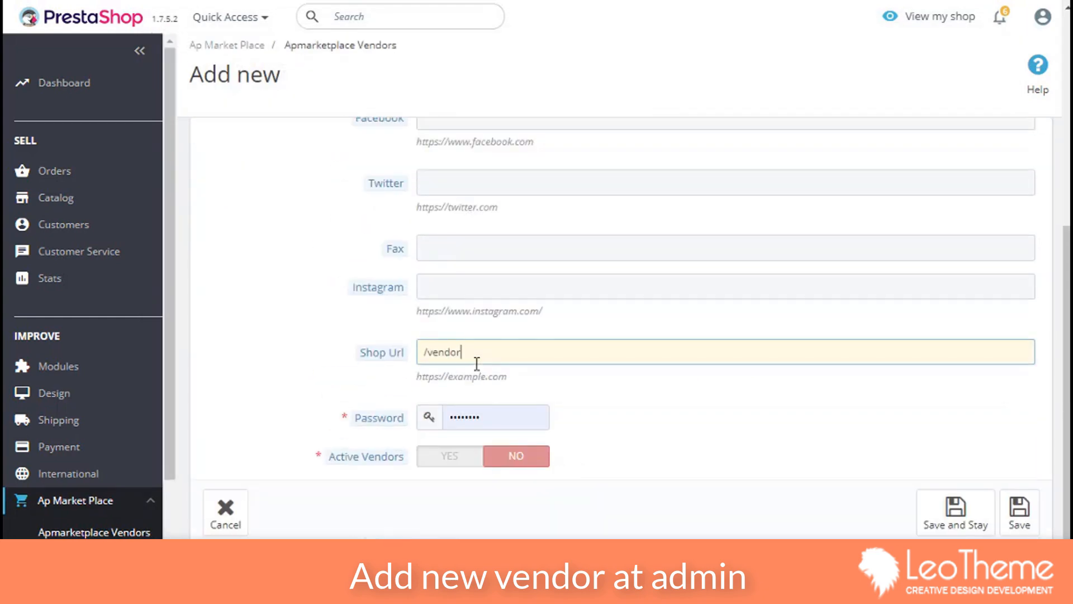
pyautogui.write('/vendor2/')
pyautogui.click(451, 457)
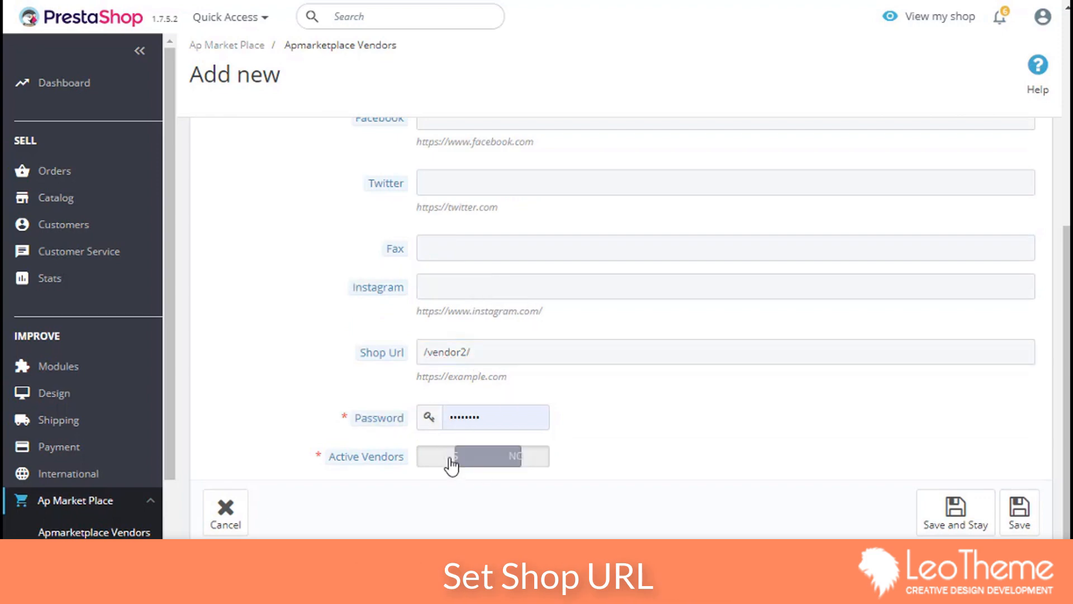
pyautogui.click(977, 526)
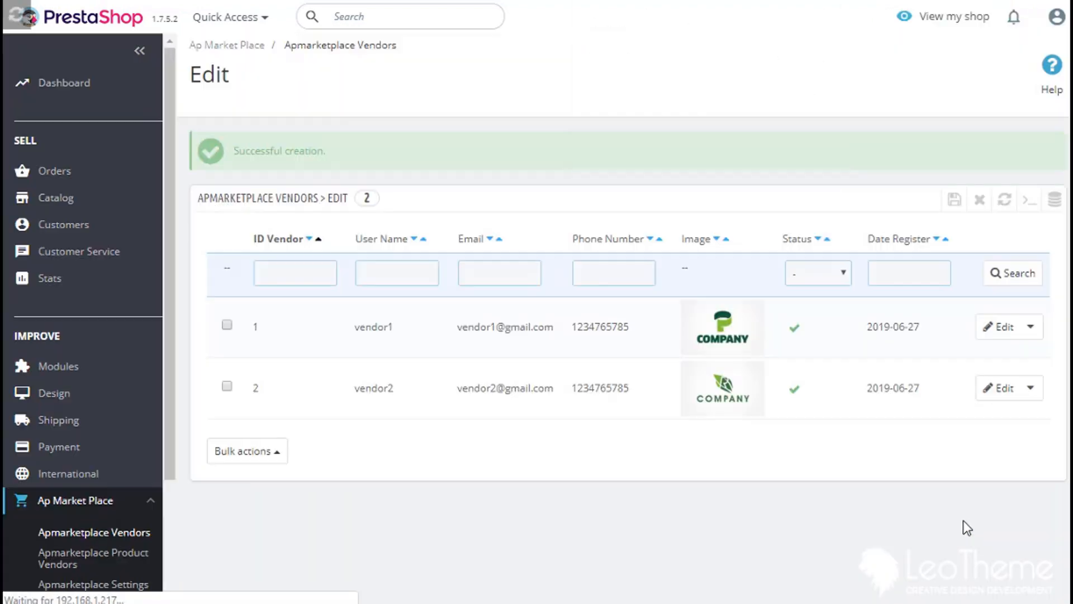
pyautogui.click(832, 2)
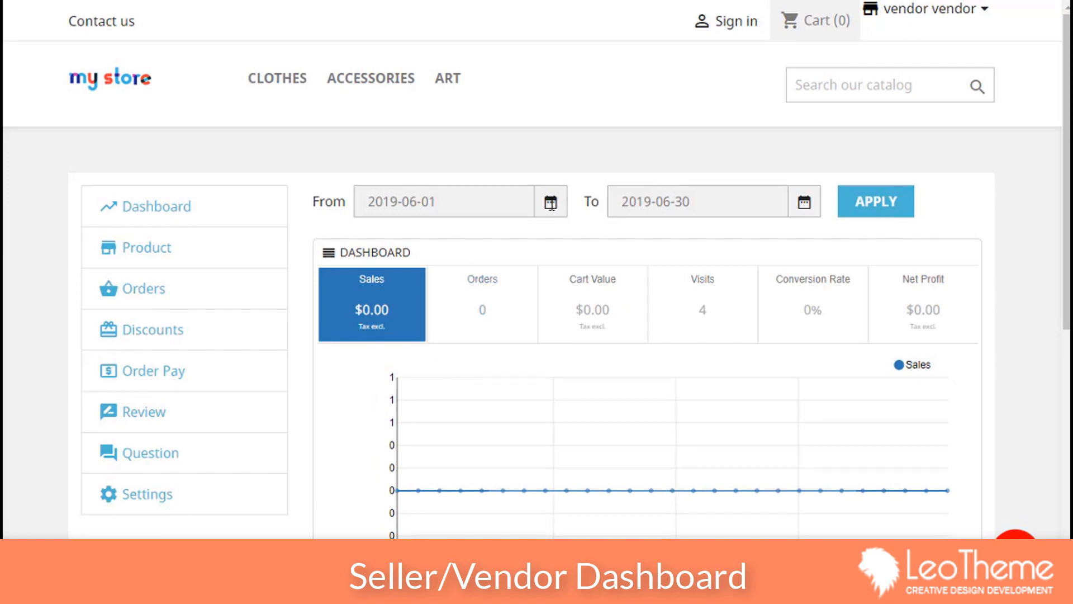
# Step: Check the June 2019 From and To dates of the vendor dashboard report range
pyautogui.click(546, 207)
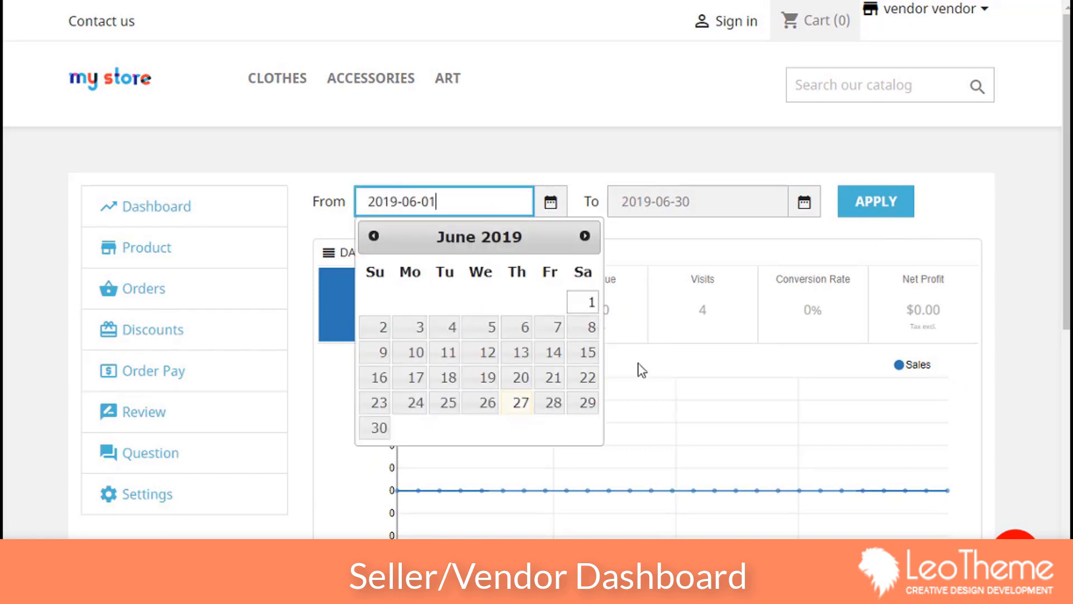
pyautogui.click(652, 202)
pyautogui.click(954, 229)
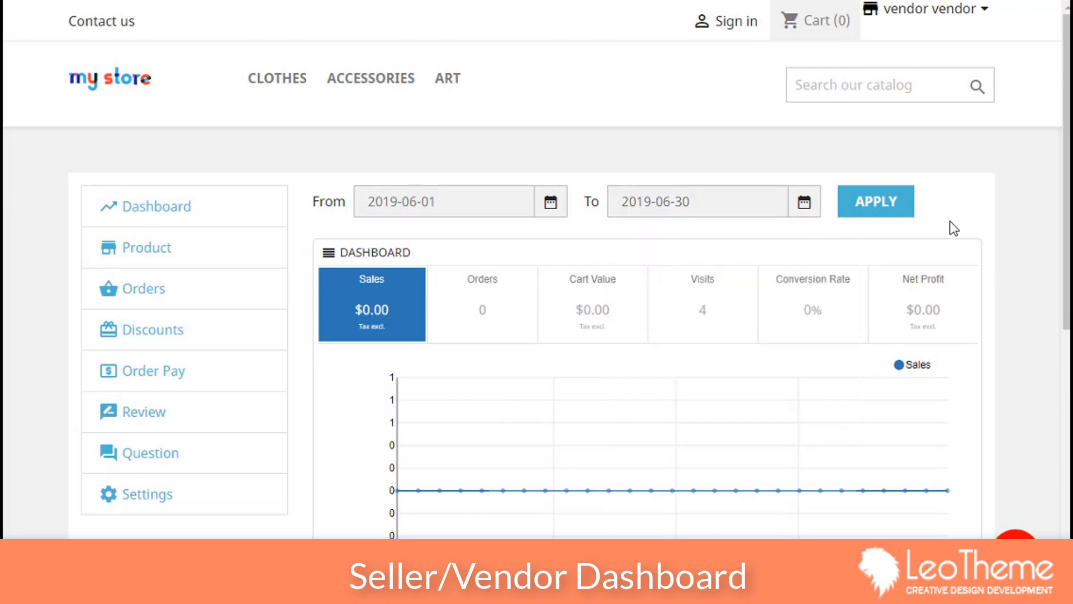
pyautogui.scroll(-5, 507, 289)
pyautogui.scroll(4, 270, 232)
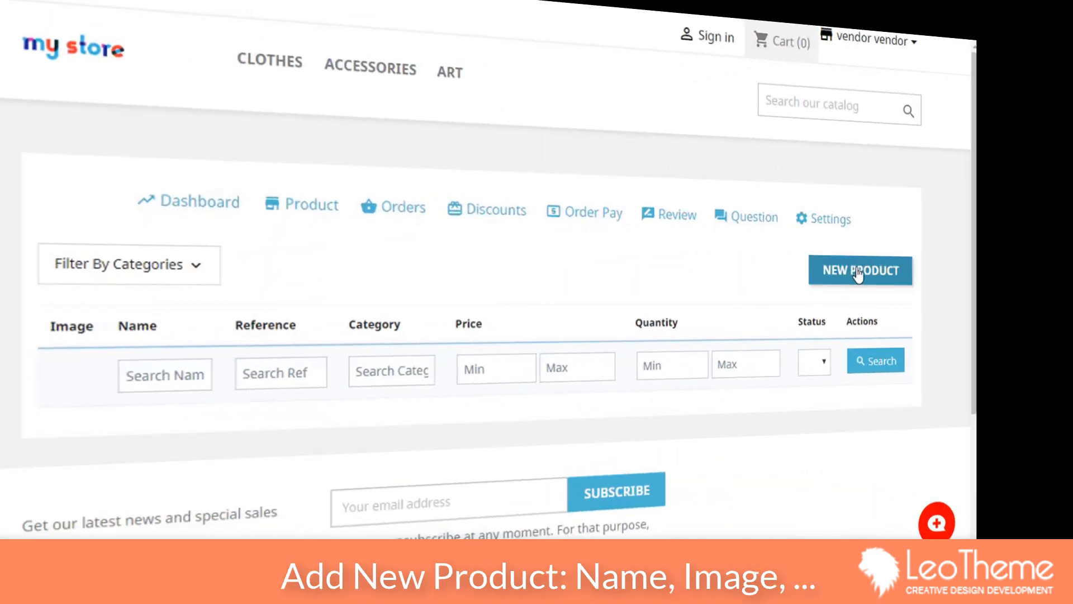
# Step: Start a new product named Lorem ipsum dolor with image 1 from the p2 folder
pyautogui.click(915, 266)
pyautogui.click(475, 308)
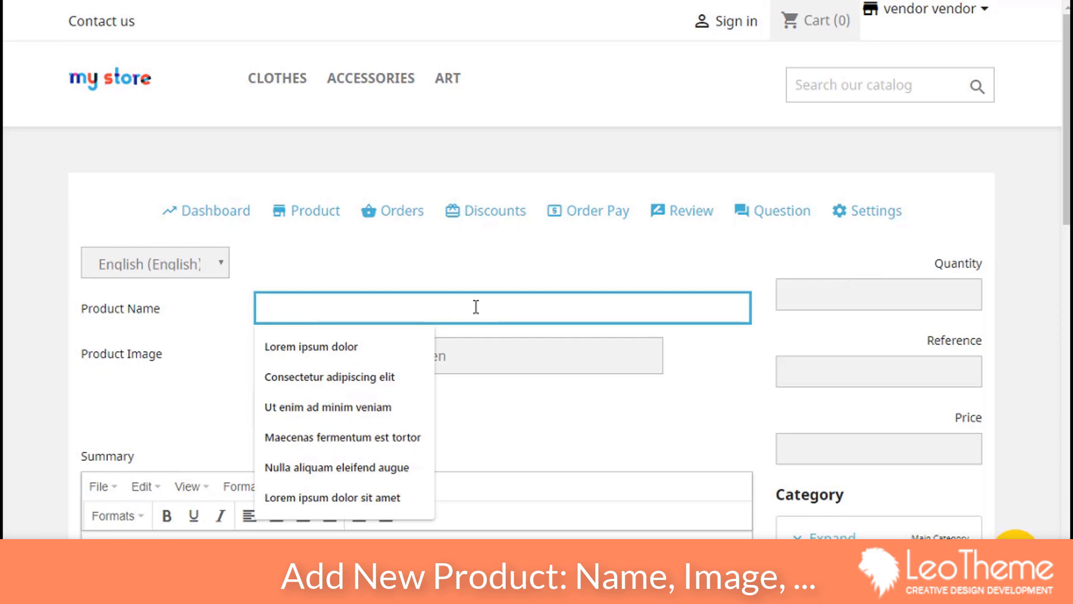
pyautogui.click(397, 359)
pyautogui.scroll(-2, 457, 290)
pyautogui.click(304, 277)
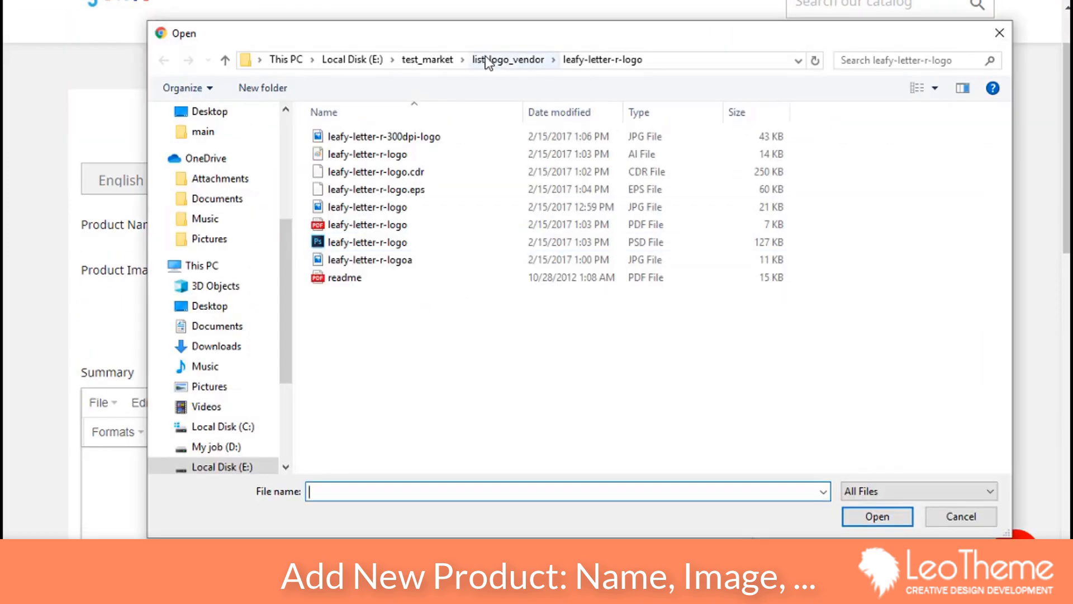
pyautogui.click(427, 60)
pyautogui.doubleClick(344, 151)
pyautogui.doubleClick(344, 152)
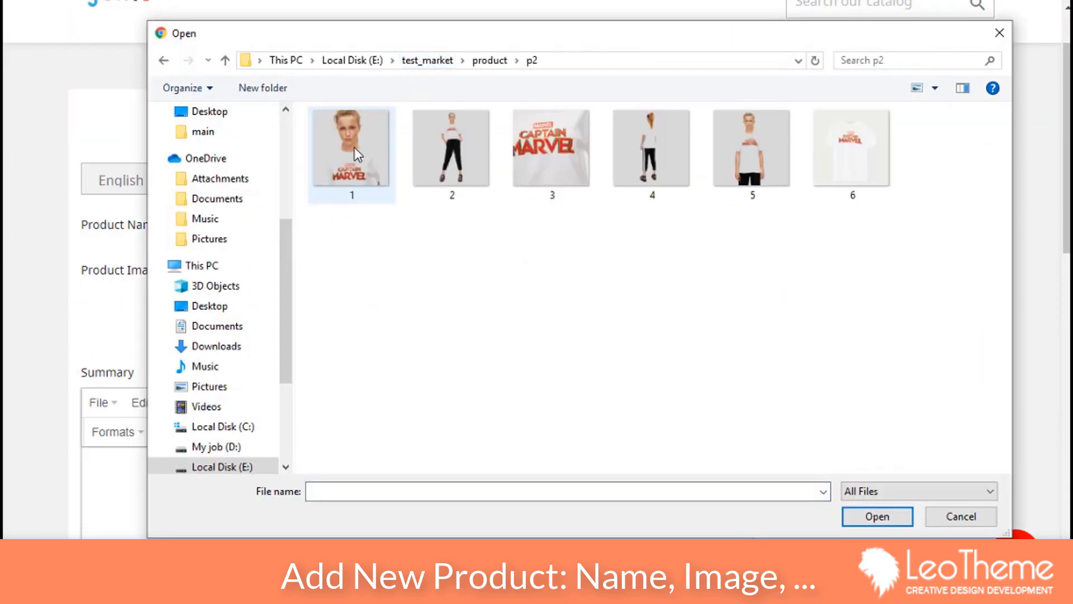
pyautogui.doubleClick(354, 146)
# Step: Add images 2.jpg, 3.jpg and 4.jpg as the second, third and fourth product pictures
pyautogui.click(347, 324)
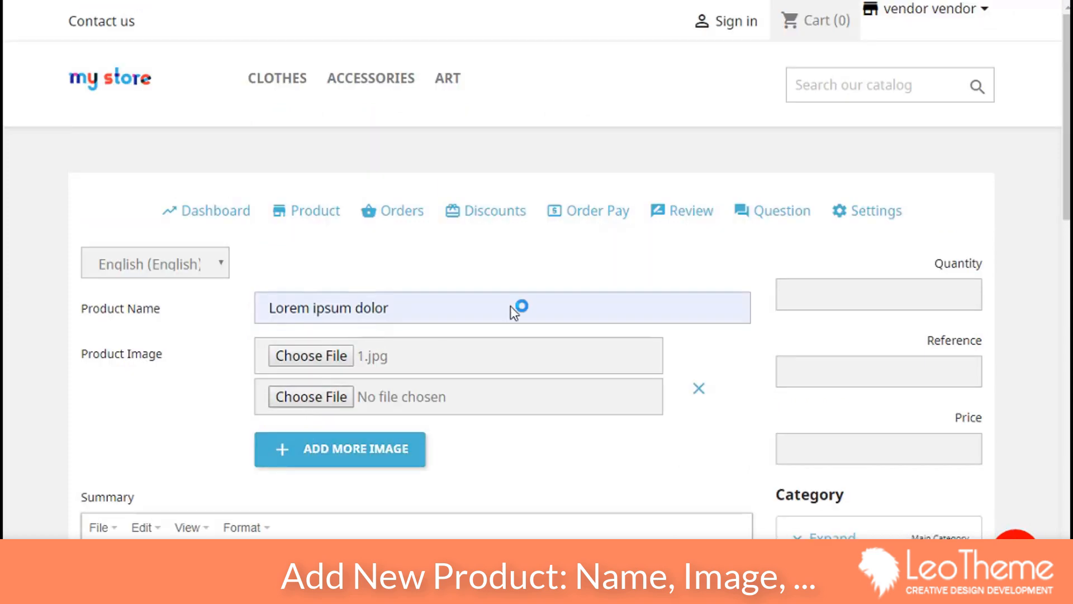
pyautogui.click(311, 396)
pyautogui.click(450, 156)
pyautogui.click(876, 514)
pyautogui.click(336, 449)
pyautogui.click(312, 438)
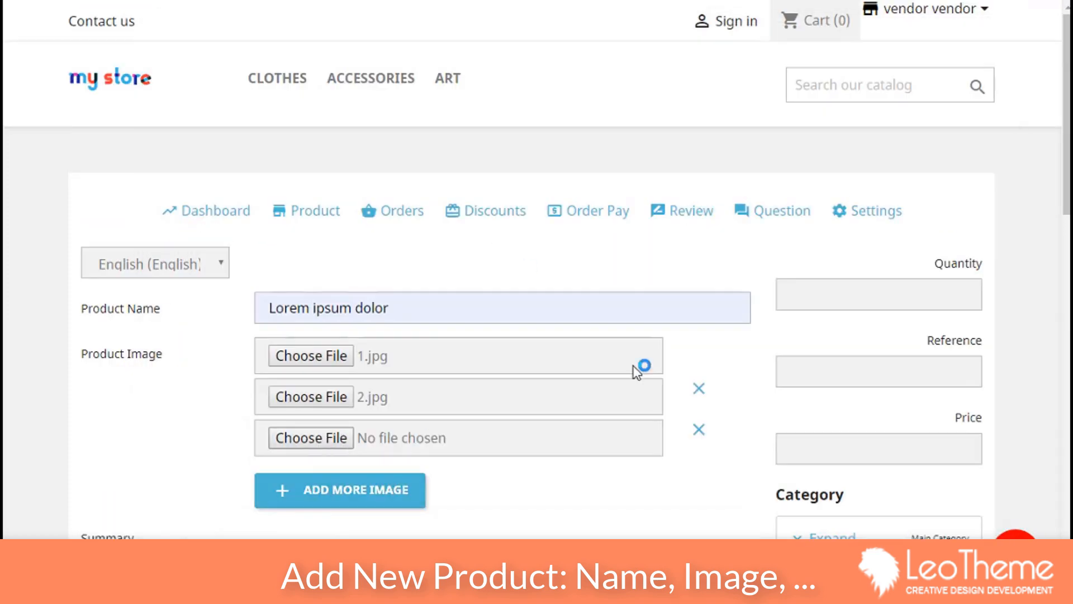
pyautogui.click(579, 200)
pyautogui.click(877, 516)
pyautogui.click(338, 486)
pyautogui.click(311, 479)
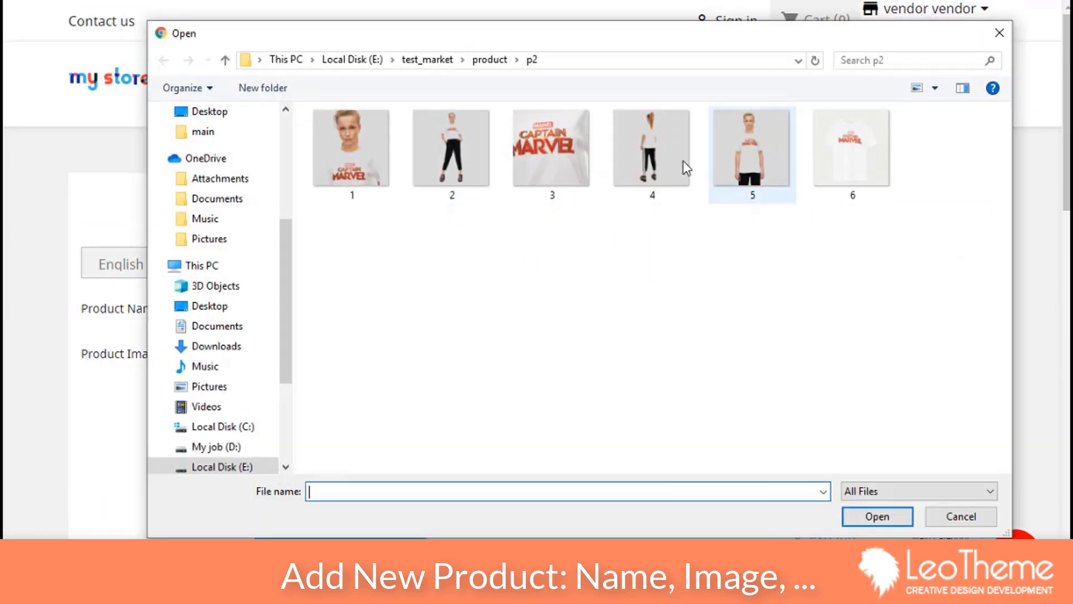
pyautogui.click(652, 154)
pyautogui.click(877, 516)
# Step: Enter quantity 200, reference 01 and price 250
pyautogui.click(878, 299)
pyautogui.write('200')
pyautogui.click(837, 370)
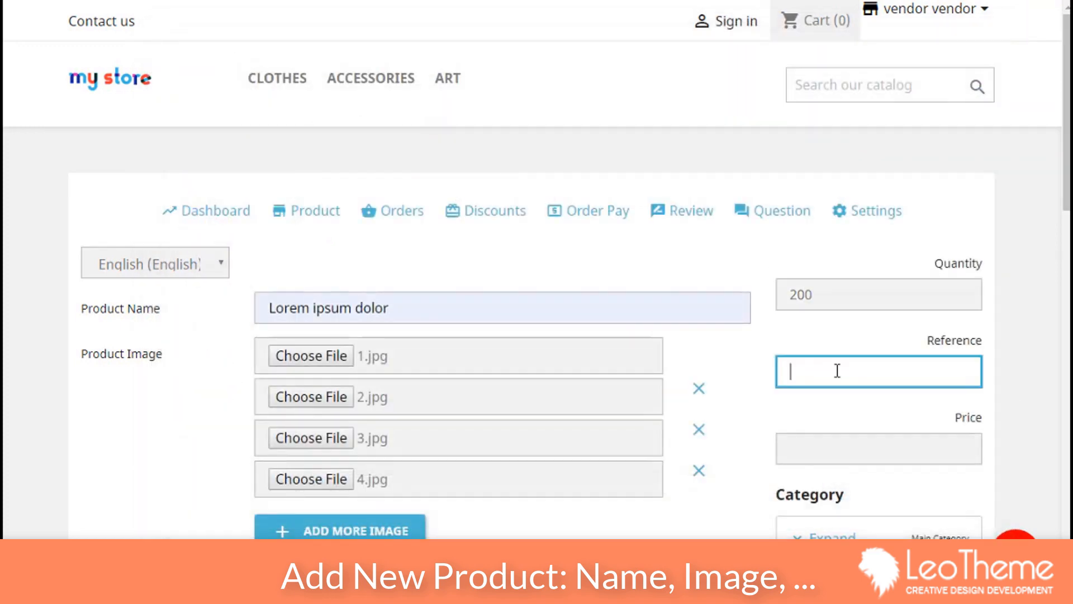
pyautogui.click(813, 455)
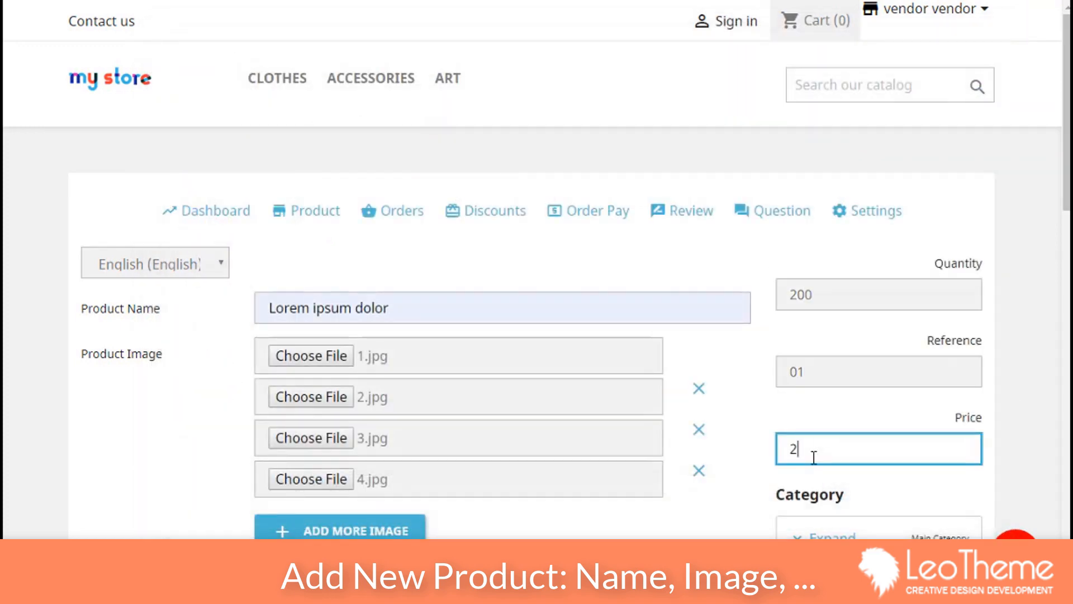
pyautogui.write('250')
# Step: Write 'Detail description' as the product description and submit the product
pyautogui.scroll(-7, 706, 436)
pyautogui.click(369, 386)
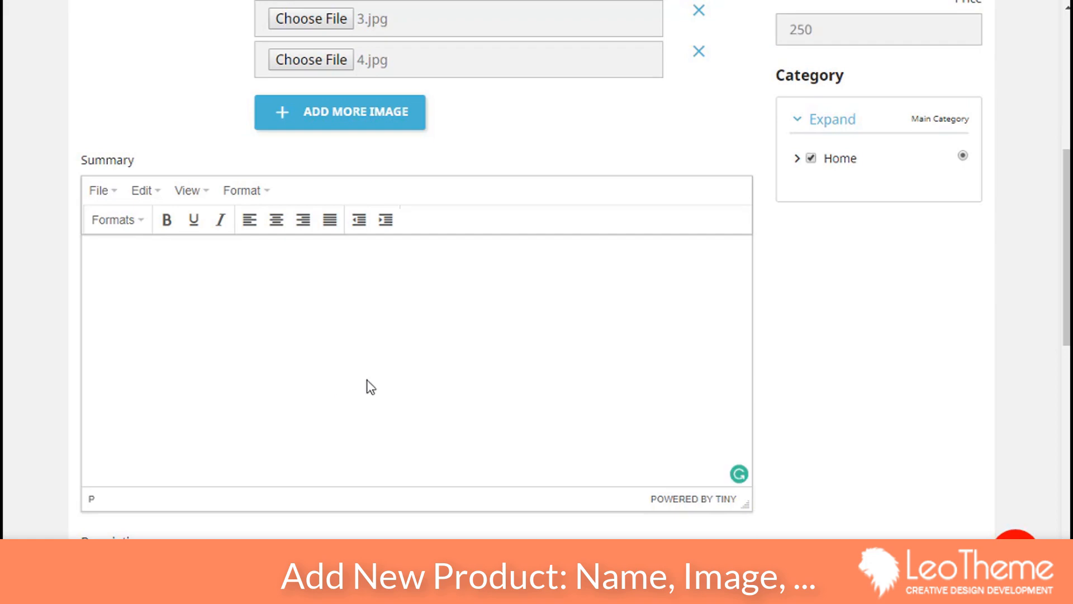
pyautogui.scroll(-4, 371, 387)
pyautogui.click(139, 412)
pyautogui.write('Det')
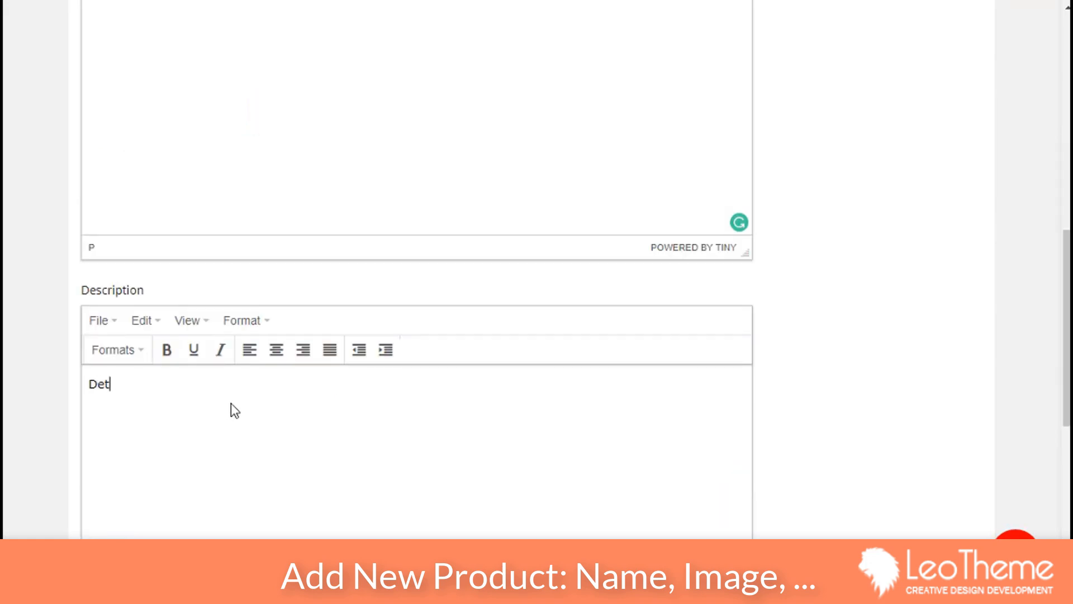
pyautogui.write('ail description')
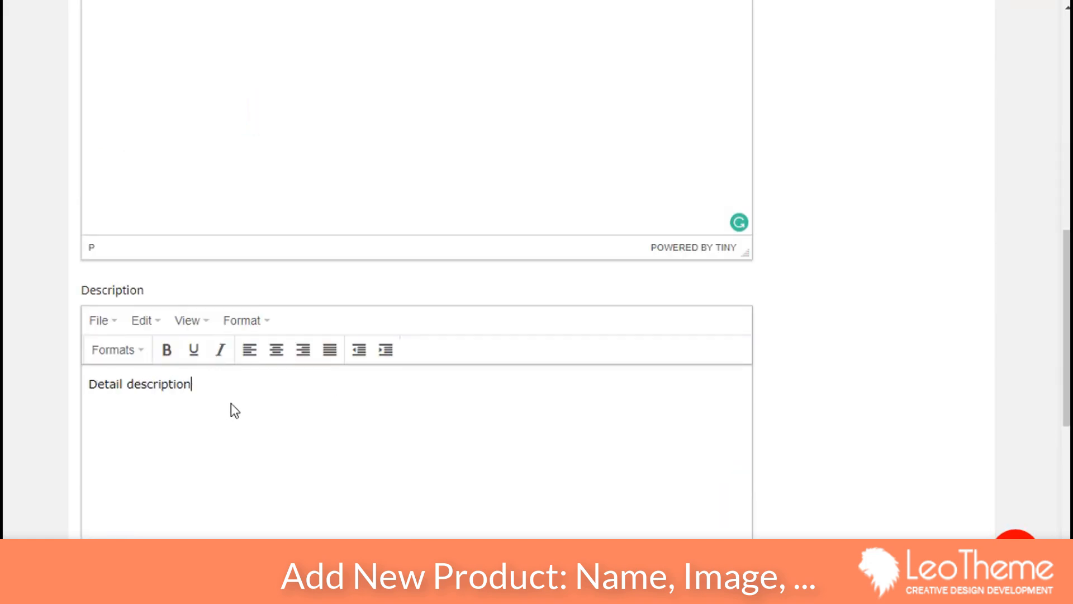
pyautogui.scroll(12, 223, 402)
pyautogui.scroll(3, 218, 400)
pyautogui.scroll(-15, 565, 506)
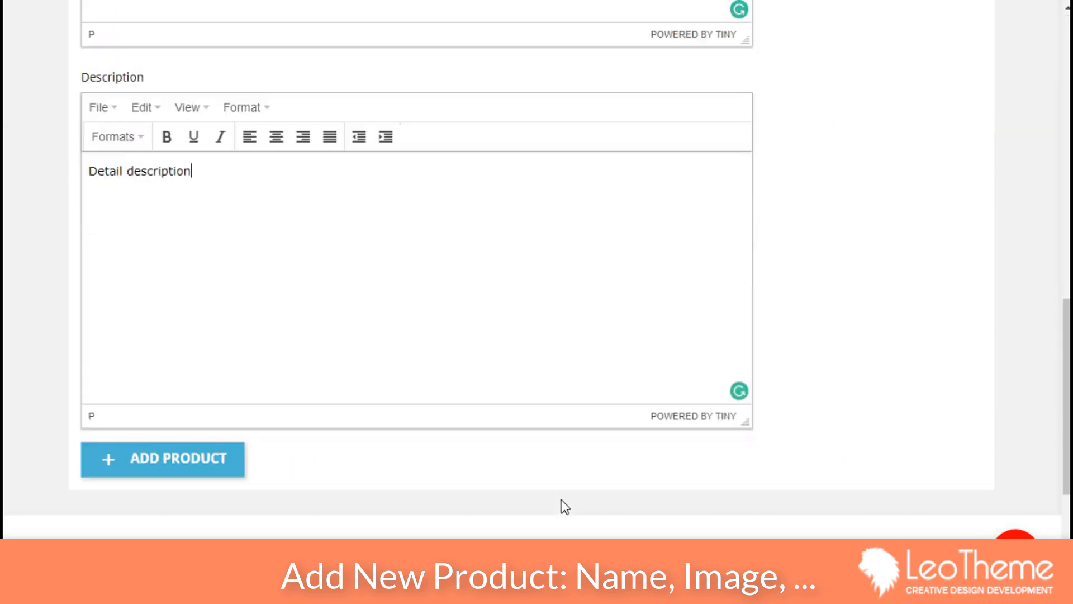
pyautogui.click(200, 258)
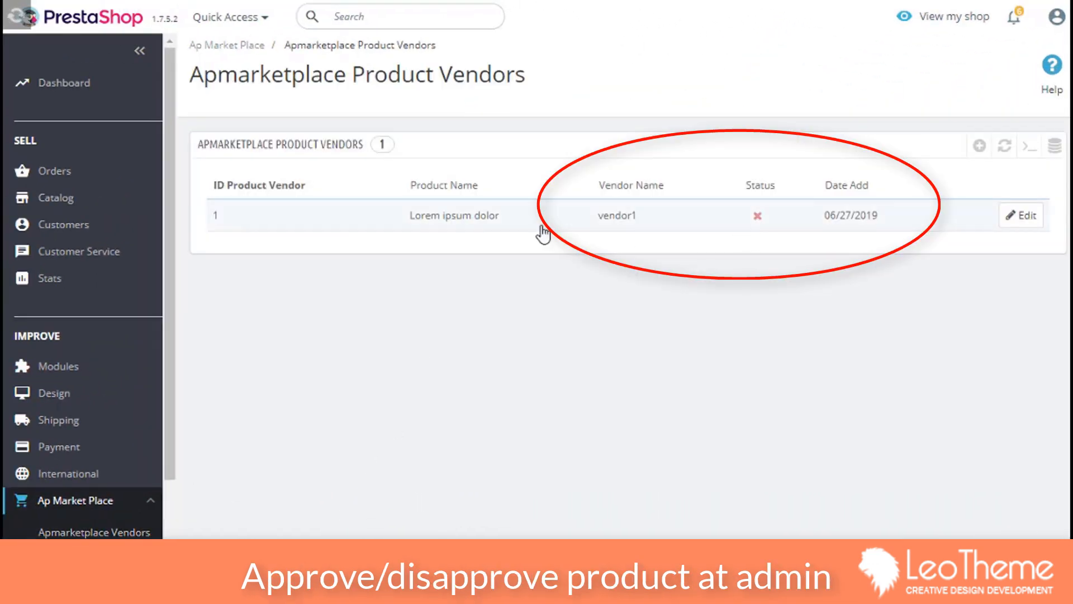
# Step: Approve Lorem ipsum dolor and open it to check its quantity and shipping settings
pyautogui.click(757, 216)
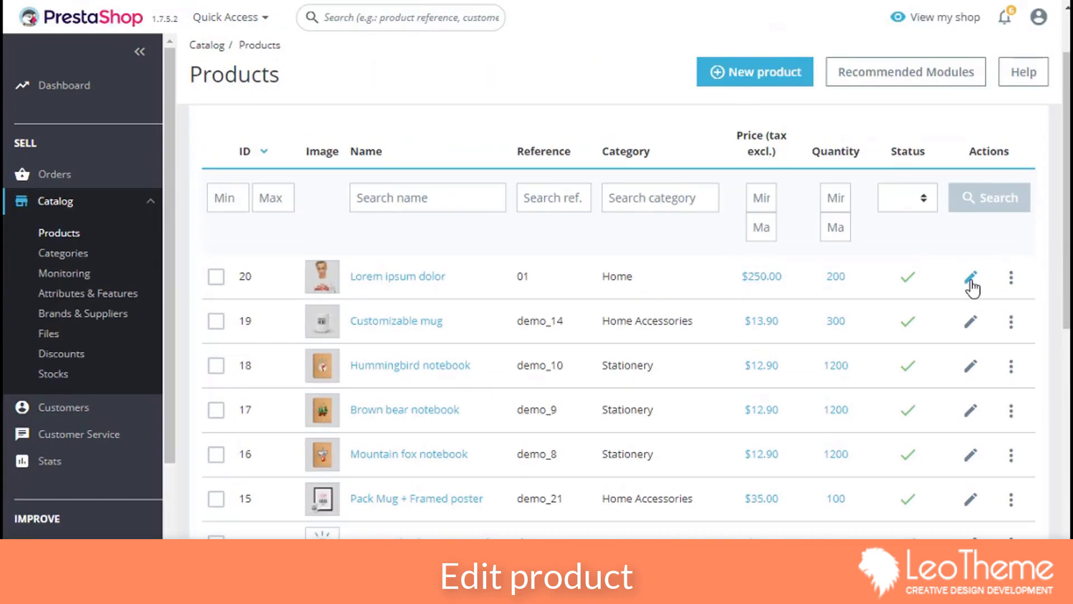
pyautogui.click(971, 278)
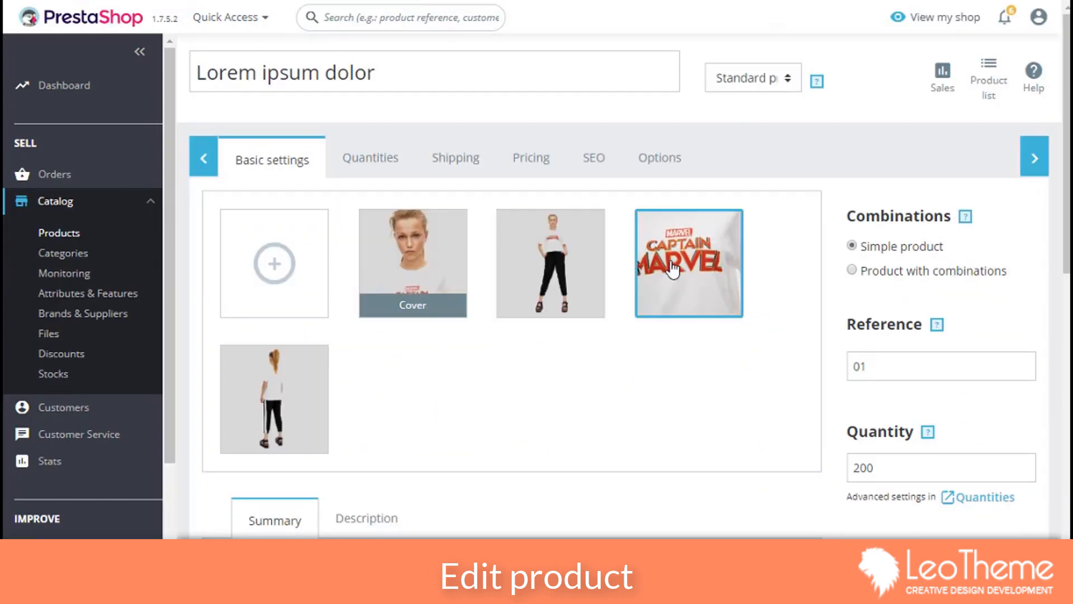
pyautogui.click(370, 159)
pyautogui.click(484, 159)
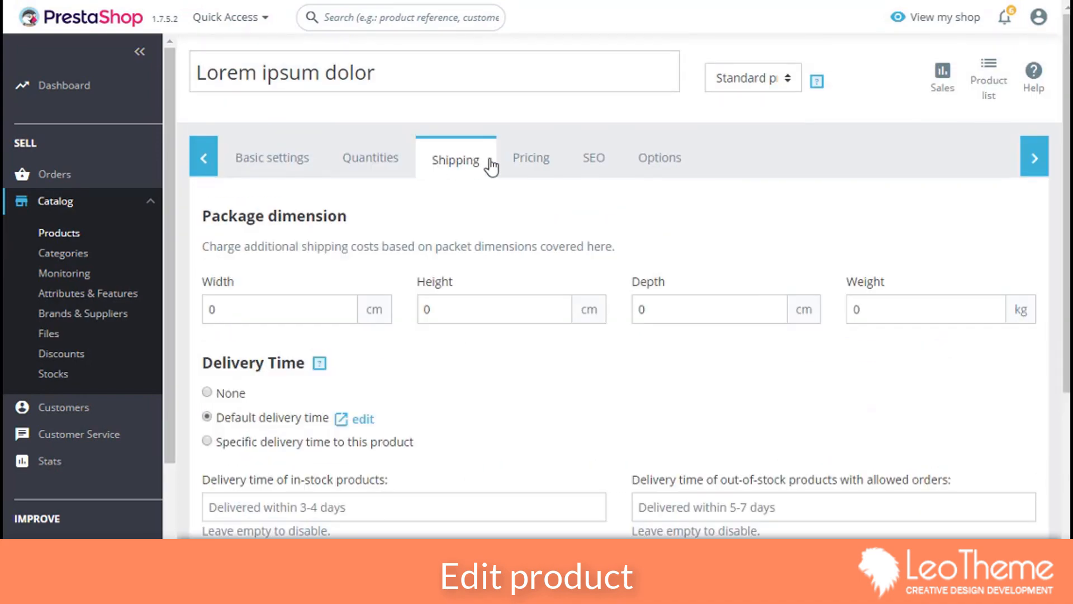
pyautogui.scroll(-5, 609, 335)
pyautogui.scroll(5, 609, 335)
# Step: Review the product's pricing, SEO and options settings, then return to the basic settings
pyautogui.click(527, 158)
pyautogui.scroll(-5, 836, 405)
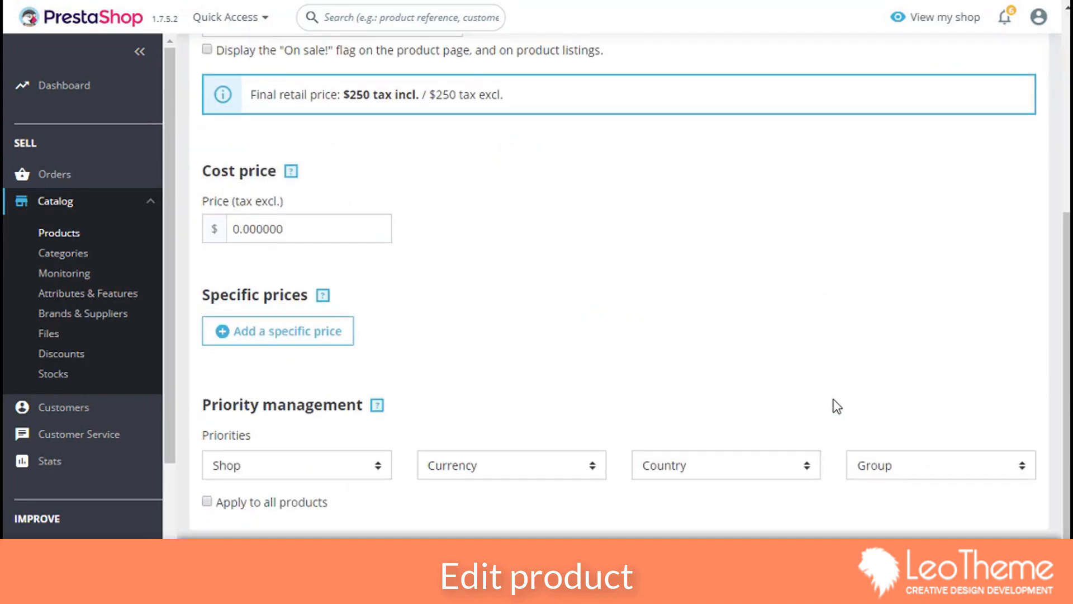
pyautogui.scroll(5, 836, 405)
pyautogui.click(593, 160)
pyautogui.scroll(-5, 675, 346)
pyautogui.scroll(5, 676, 252)
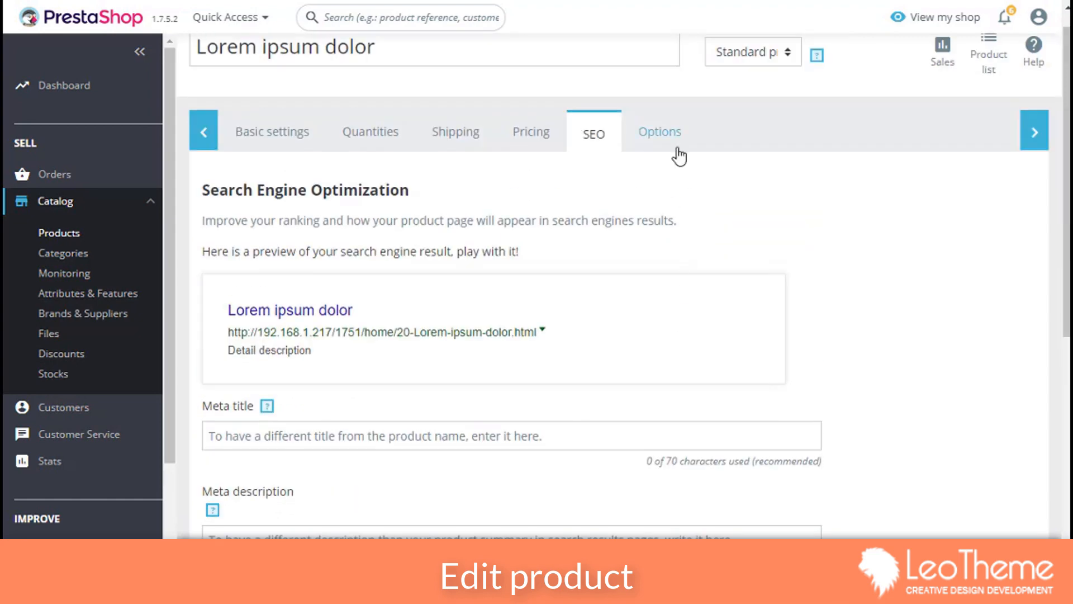
pyautogui.click(674, 160)
pyautogui.scroll(-5, 686, 333)
pyautogui.scroll(5, 679, 330)
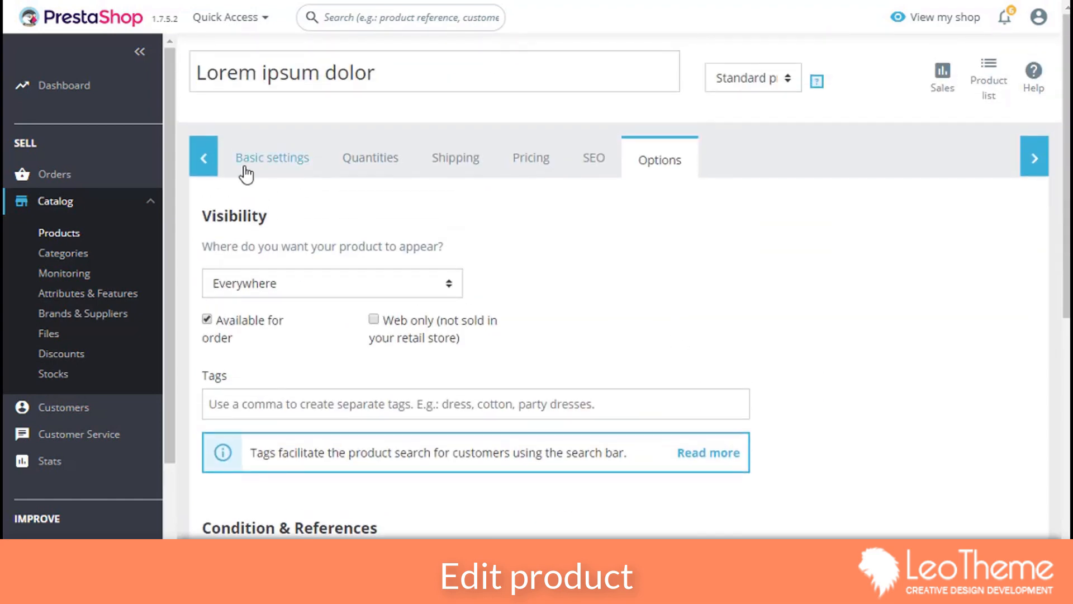
pyautogui.click(245, 168)
pyautogui.scroll(-5, 355, 311)
pyautogui.scroll(10, 467, 337)
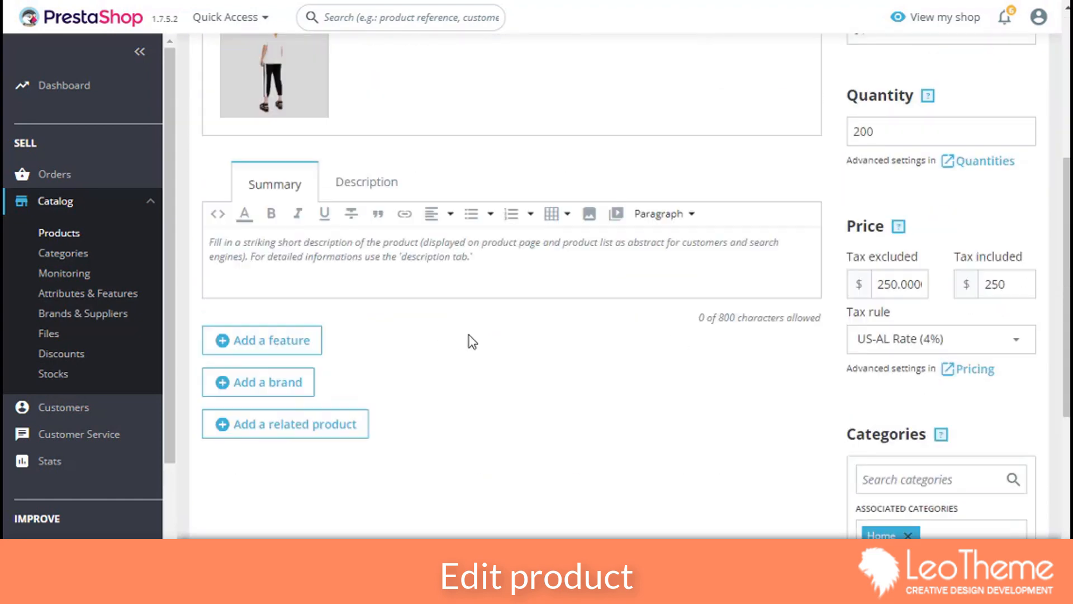
pyautogui.scroll(-2, 491, 347)
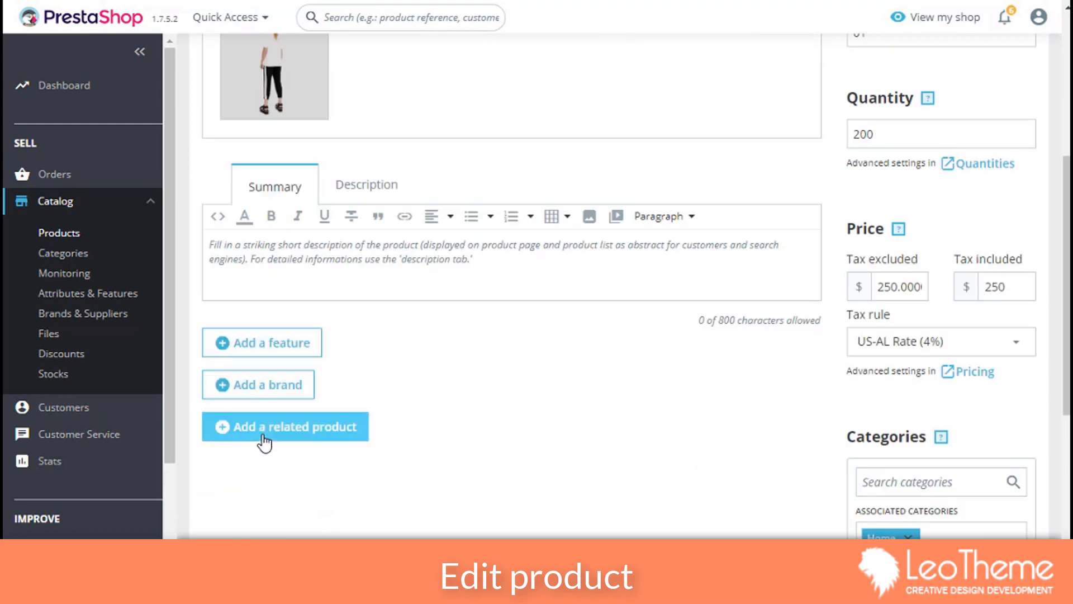
pyautogui.scroll(-5, 559, 386)
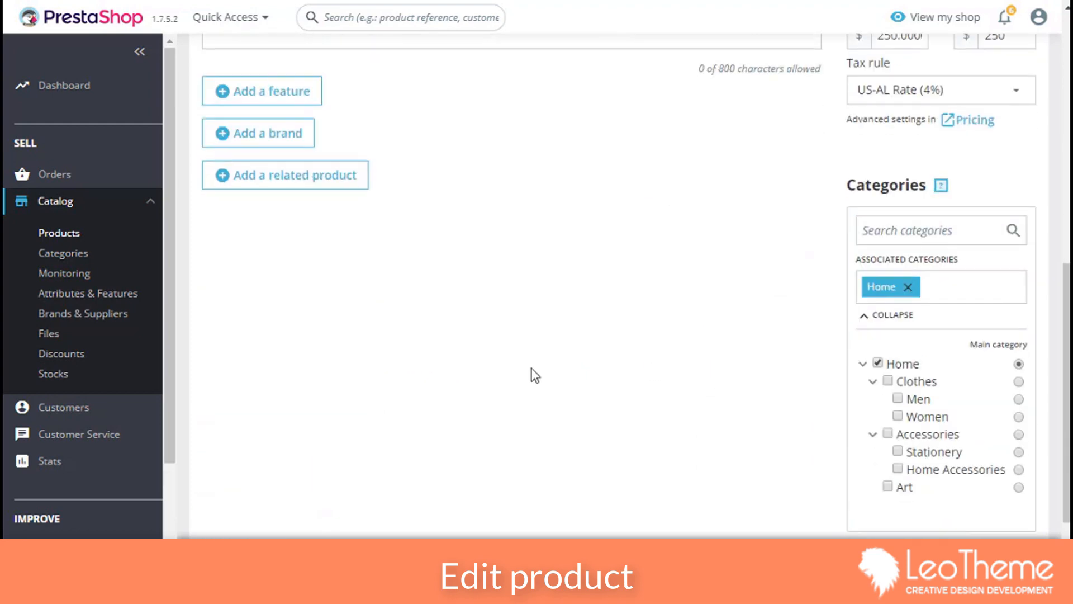
# Step: Add a Color feature with value Black to the product and save
pyautogui.click(279, 91)
pyautogui.click(375, 161)
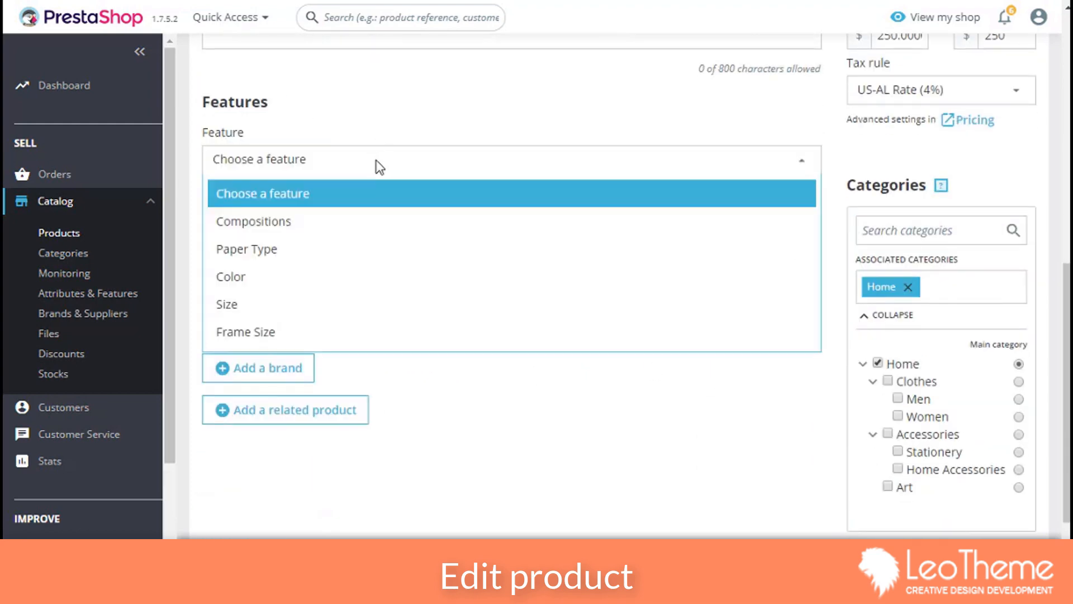
pyautogui.click(346, 276)
pyautogui.click(339, 216)
pyautogui.click(341, 250)
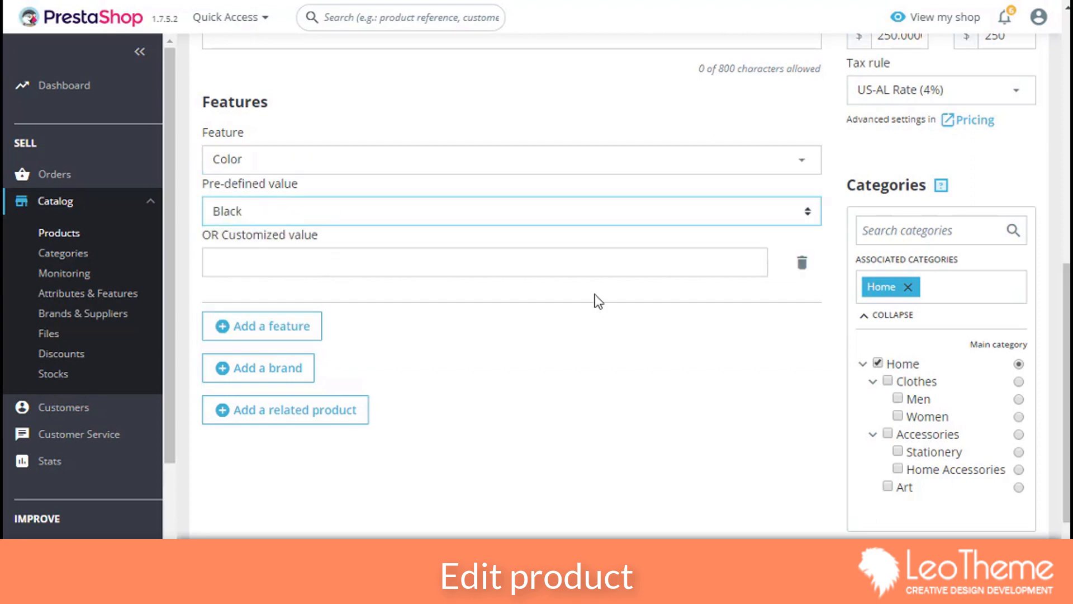
pyautogui.click(1018, 558)
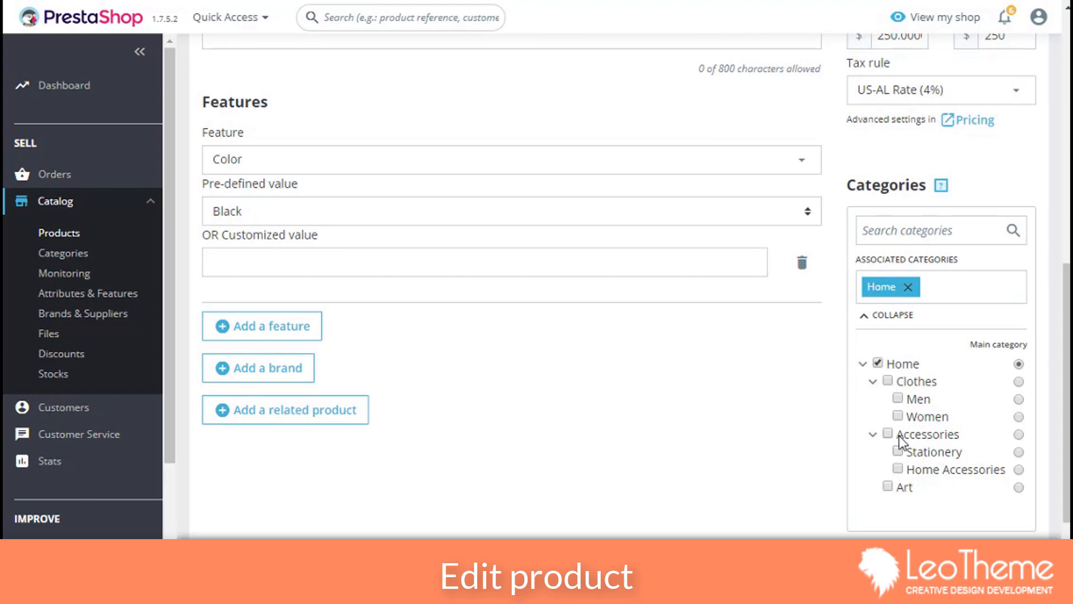
pyautogui.scroll(6, 790, 342)
pyautogui.scroll(-8, 774, 366)
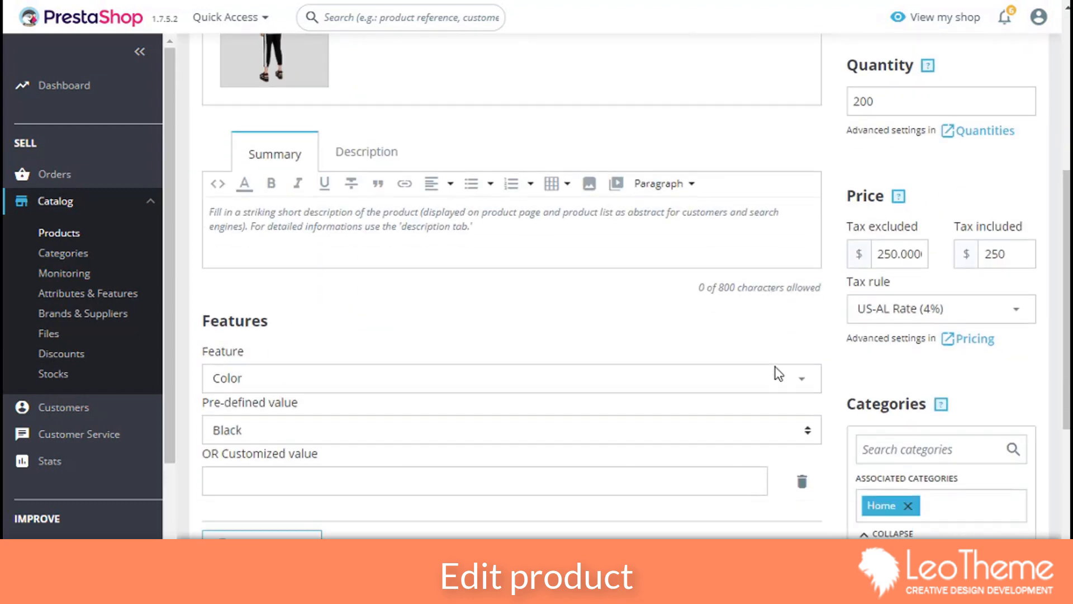
pyautogui.scroll(-3, 75, 537)
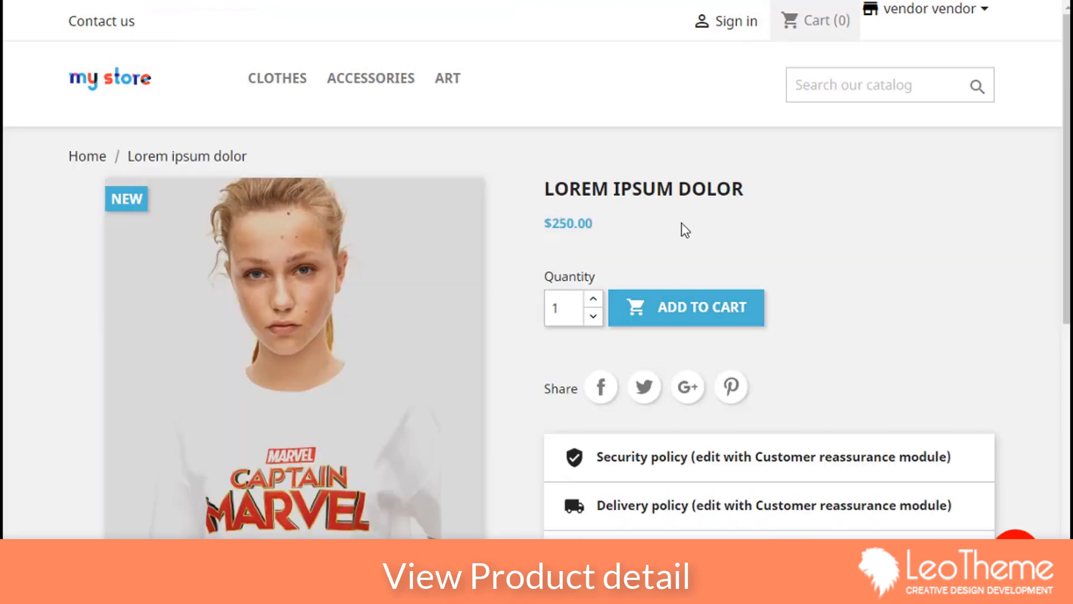
# Step: Browse the four Lorem Ipsum Dolor product photos and view one enlarged
pyautogui.moveTo(553, 186); pyautogui.dragTo(808, 157)
pyautogui.click(571, 193)
pyautogui.scroll(-7, 325, 225)
pyautogui.click(269, 198)
pyautogui.click(350, 216)
pyautogui.scroll(6, 452, 340)
pyautogui.scroll(-3, 452, 340)
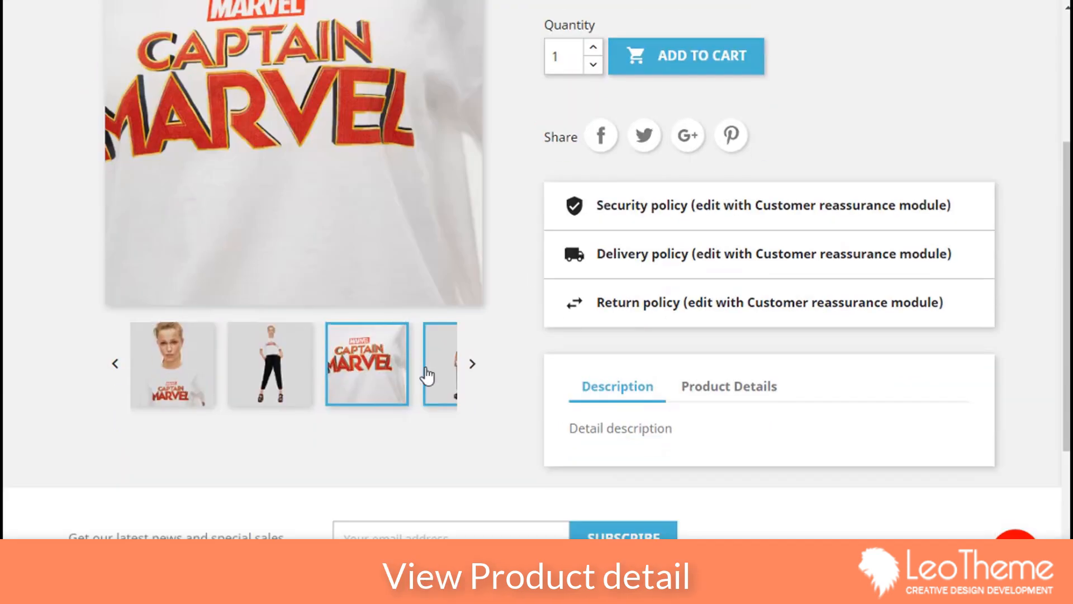
pyautogui.click(426, 374)
pyautogui.click(472, 365)
pyautogui.scroll(5, 474, 374)
pyautogui.click(288, 361)
pyautogui.click(994, 304)
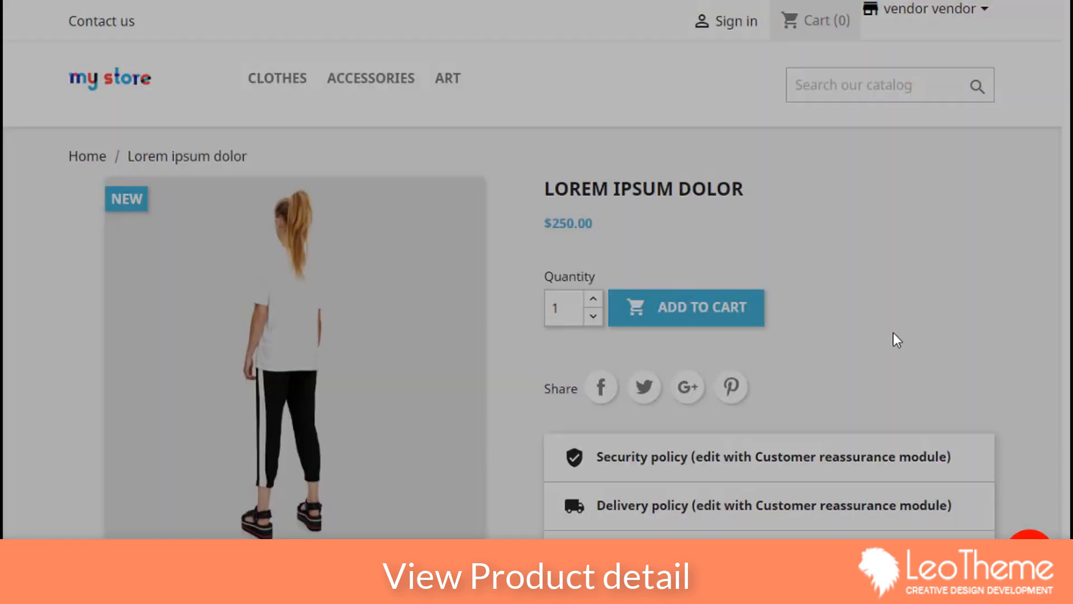
# Step: Check the product's reference and stock details, then return to the store home page
pyautogui.scroll(-8, 844, 354)
pyautogui.scroll(6, 843, 350)
pyautogui.click(726, 525)
pyautogui.scroll(-1, 728, 528)
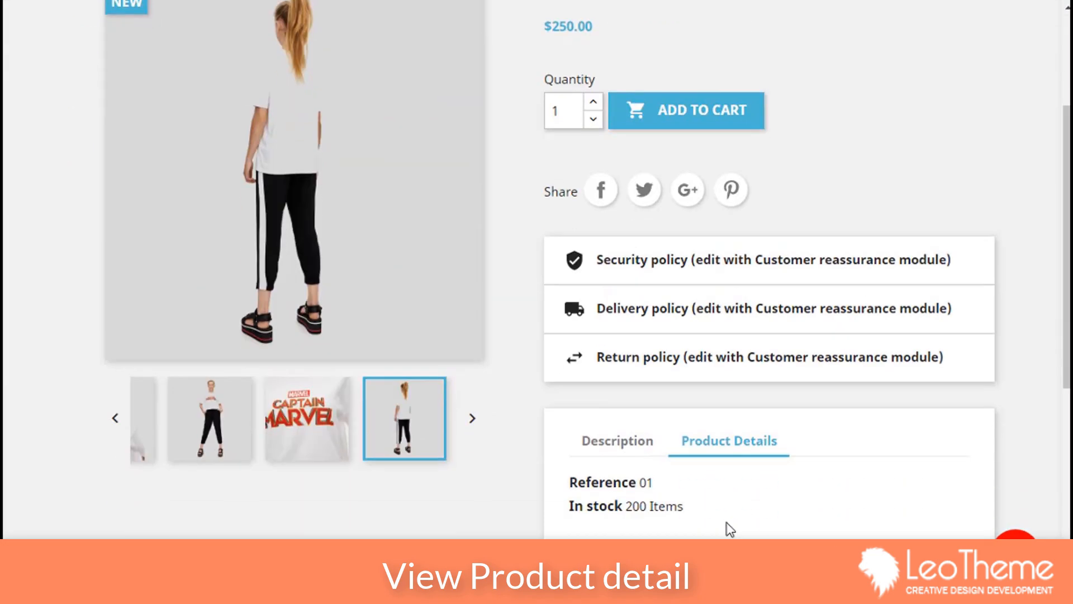
pyautogui.scroll(-3, 730, 529)
pyautogui.scroll(1, 726, 527)
pyautogui.scroll(5, 716, 491)
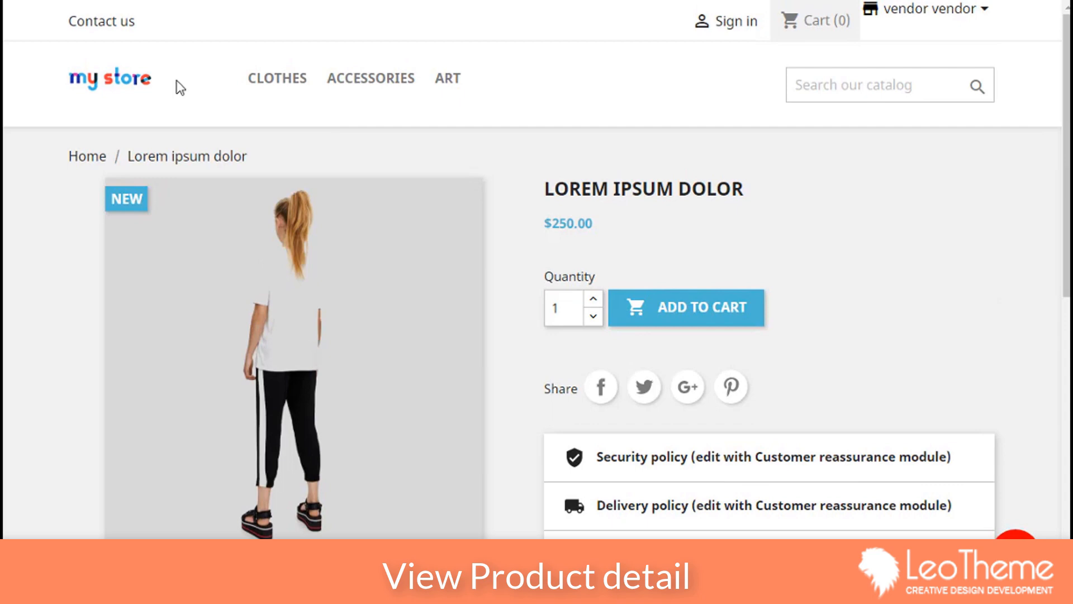
pyautogui.click(128, 84)
# Step: Quick-view the Lorem Ipsum Dolor product from the home page, then close the preview
pyautogui.scroll(-5, 457, 234)
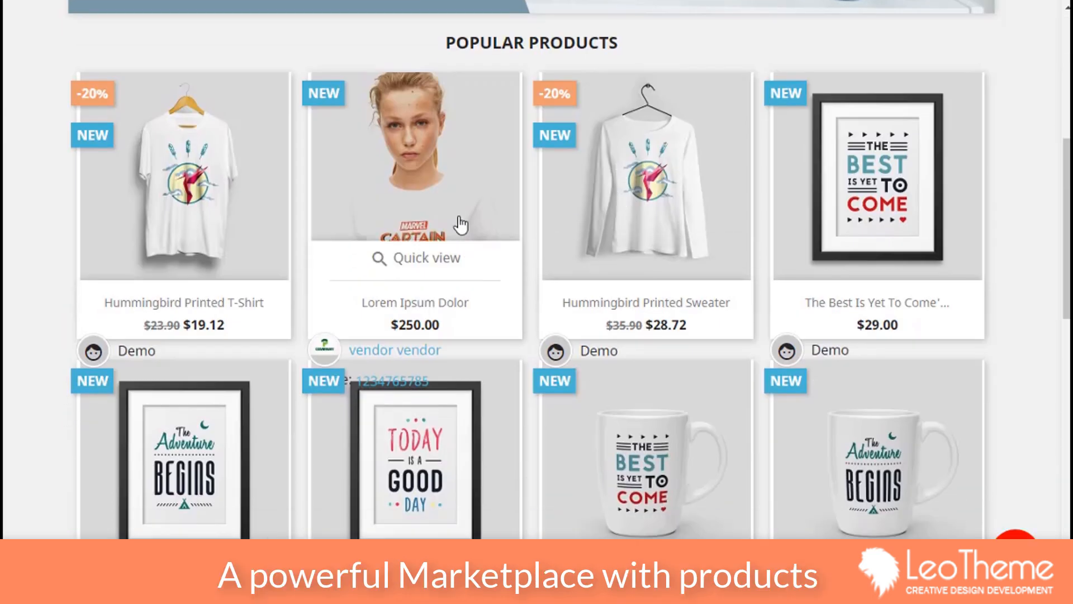
pyautogui.scroll(3, 280, 175)
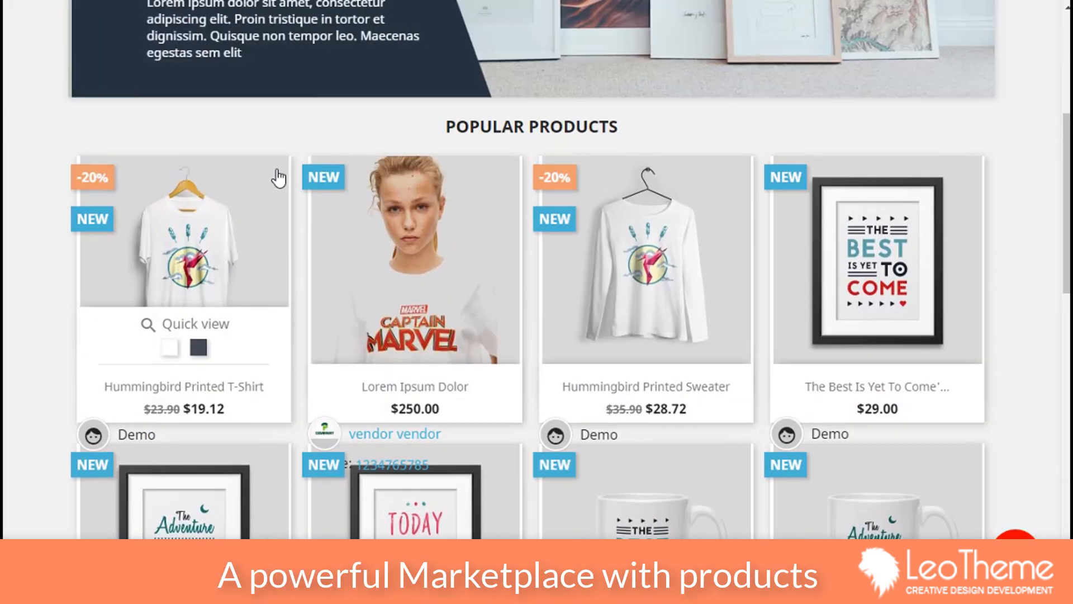
pyautogui.scroll(-1, 280, 174)
pyautogui.click(406, 436)
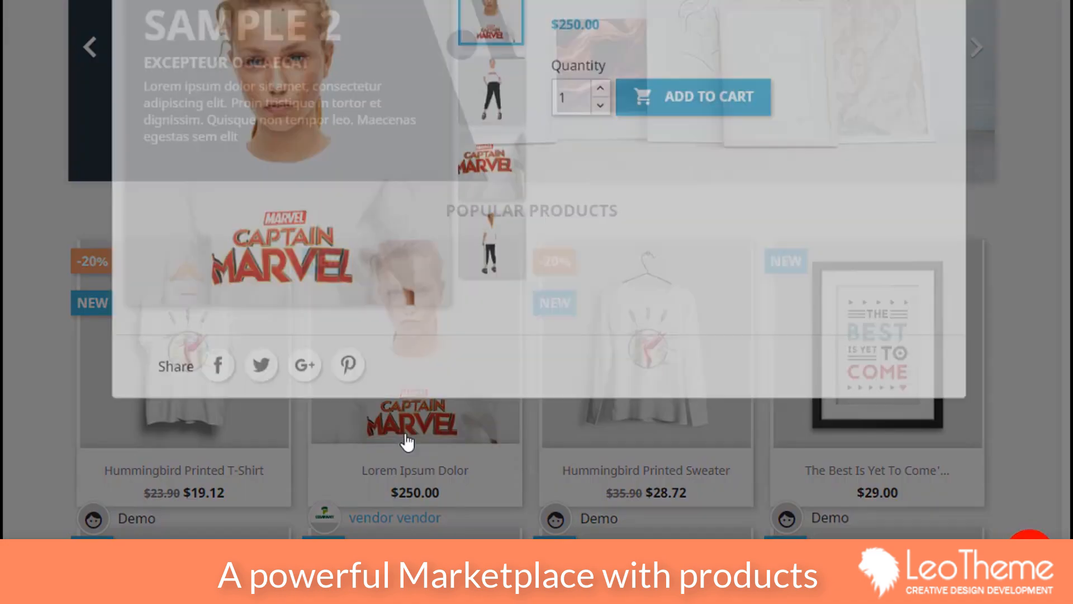
pyautogui.click(1038, 268)
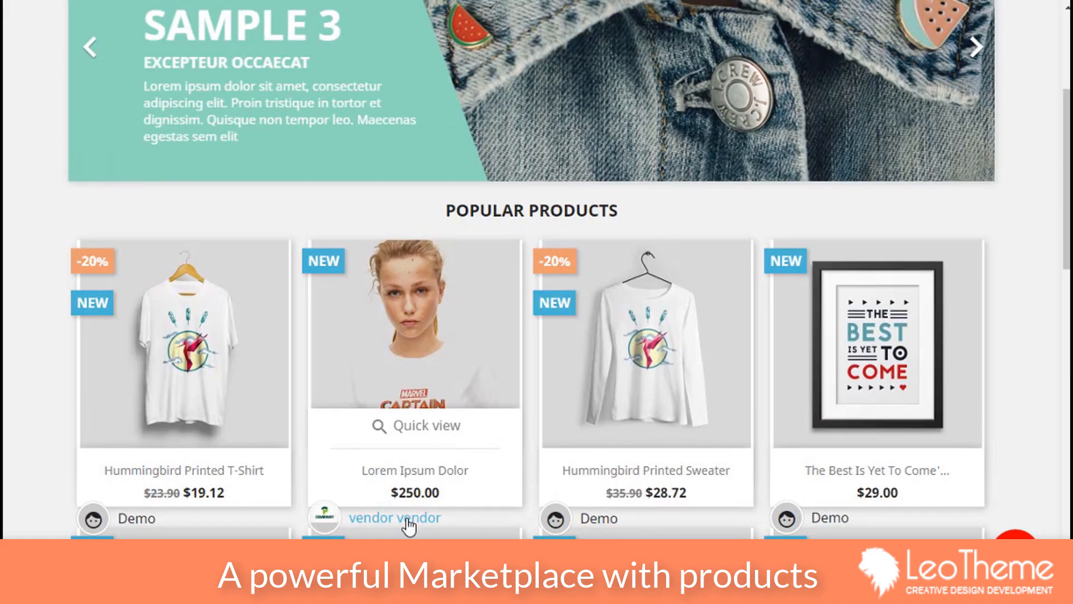
# Step: Visit the vendor's store page at vendor1-1.html, then edit the 10% commission value
pyautogui.click(390, 525)
pyautogui.click(383, 16)
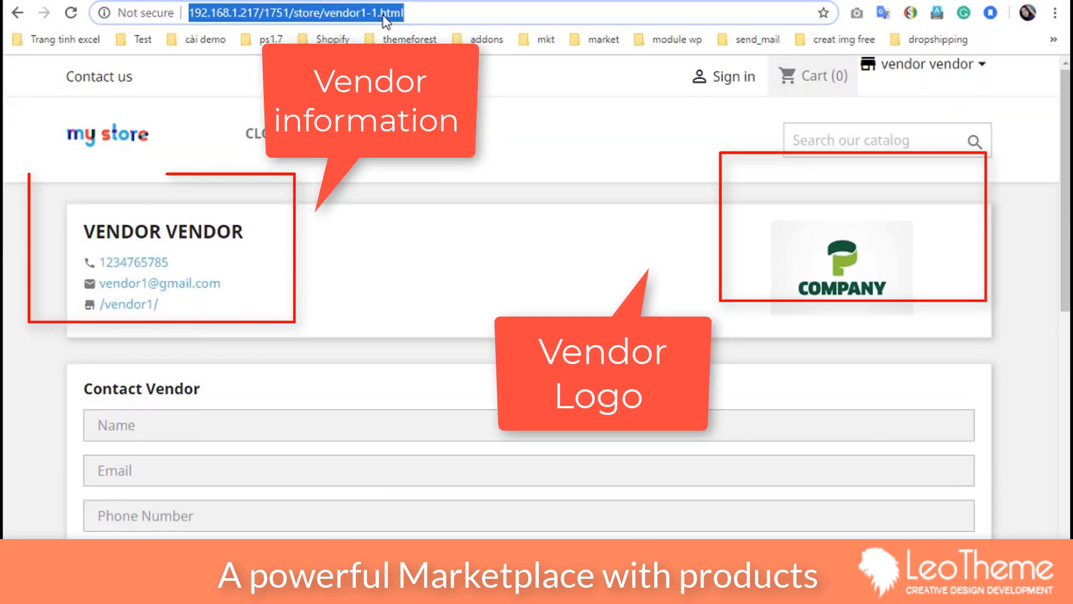
pyautogui.click(326, 14)
pyautogui.moveTo(326, 13); pyautogui.dragTo(416, 14)
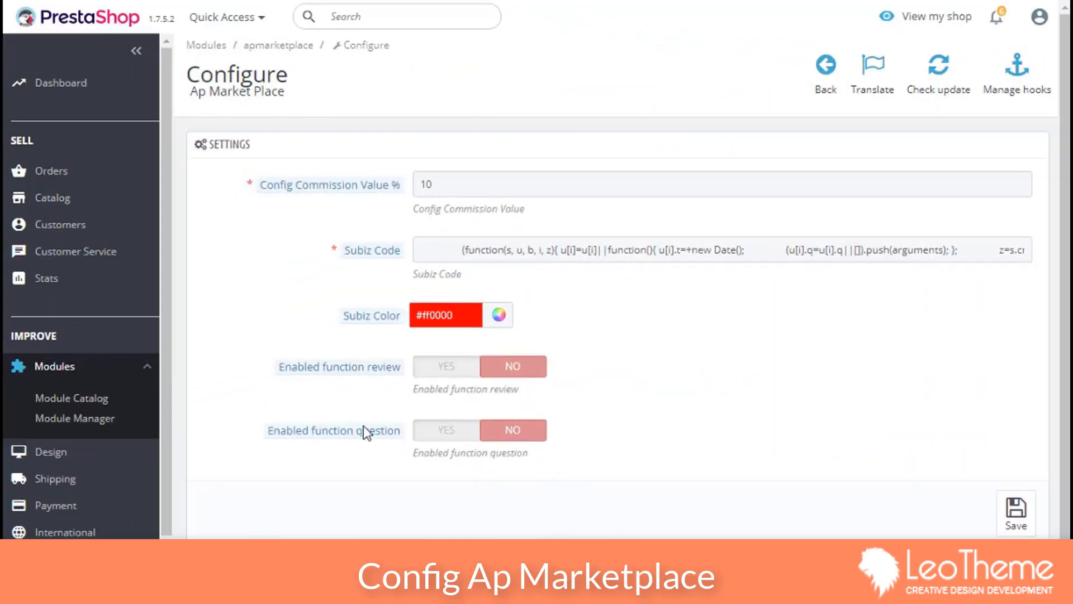
pyautogui.click(461, 180)
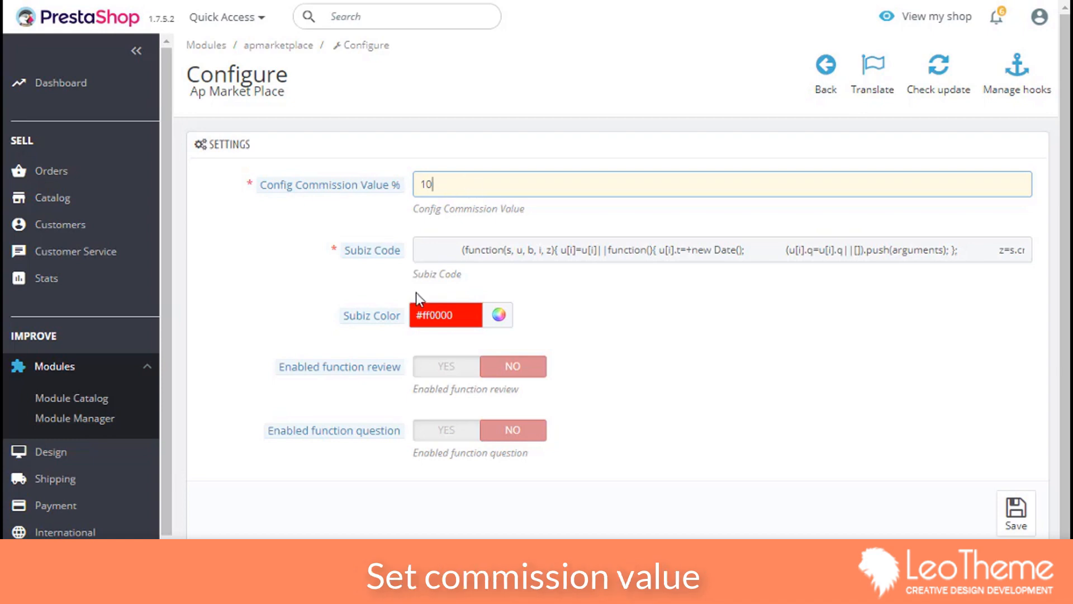
# Step: Switch Enabled function review and Enabled function question to YES, keeping commission at 10
pyautogui.click(450, 366)
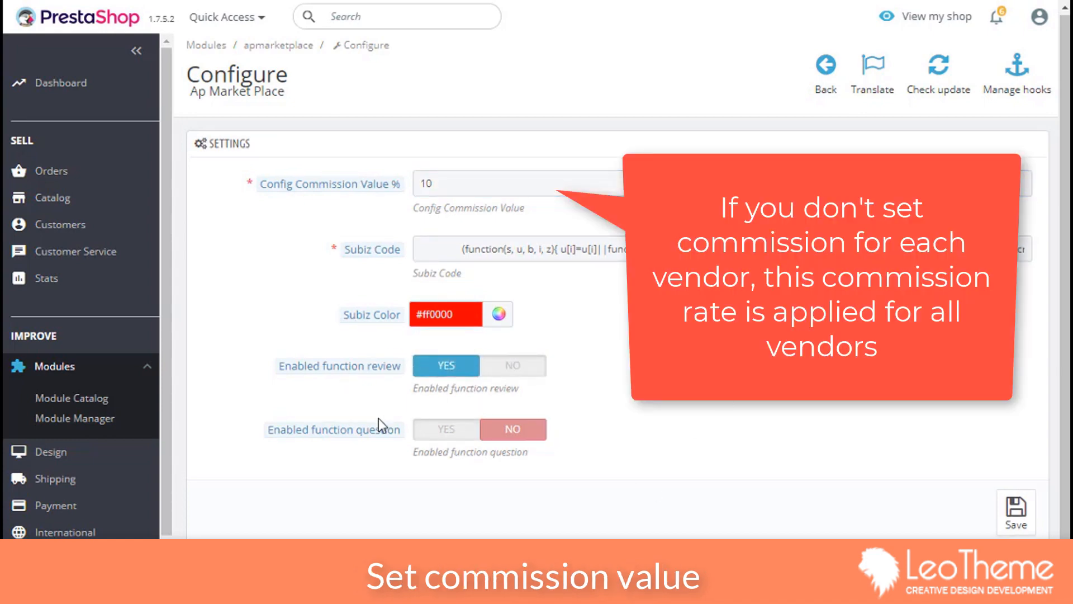
pyautogui.click(446, 428)
pyautogui.click(1016, 512)
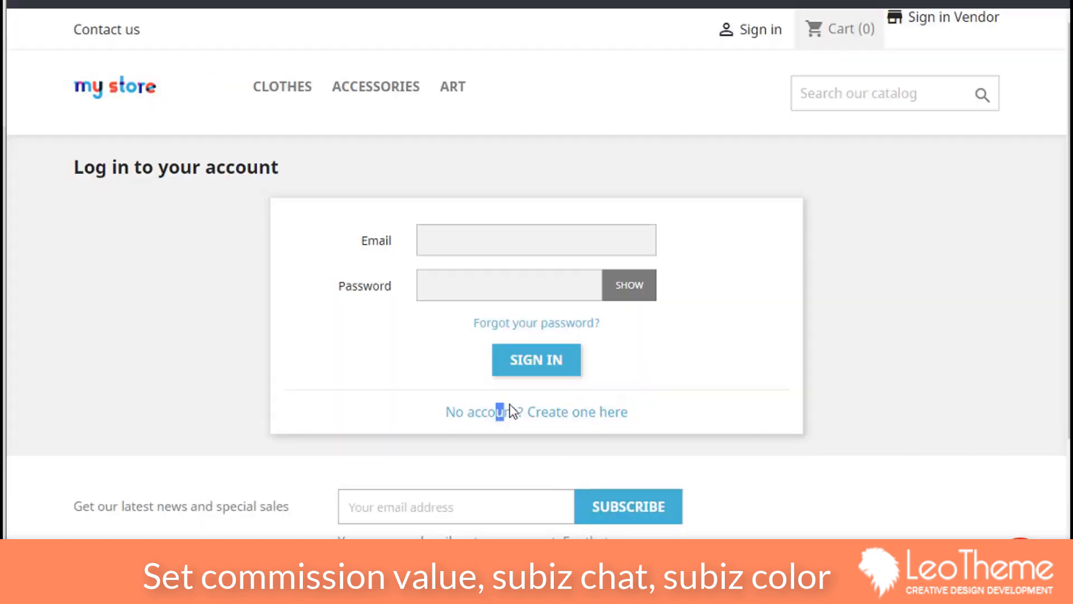
# Step: Start a new customer account with first and last name 'demo' and the customer's e-mail
pyautogui.click(568, 412)
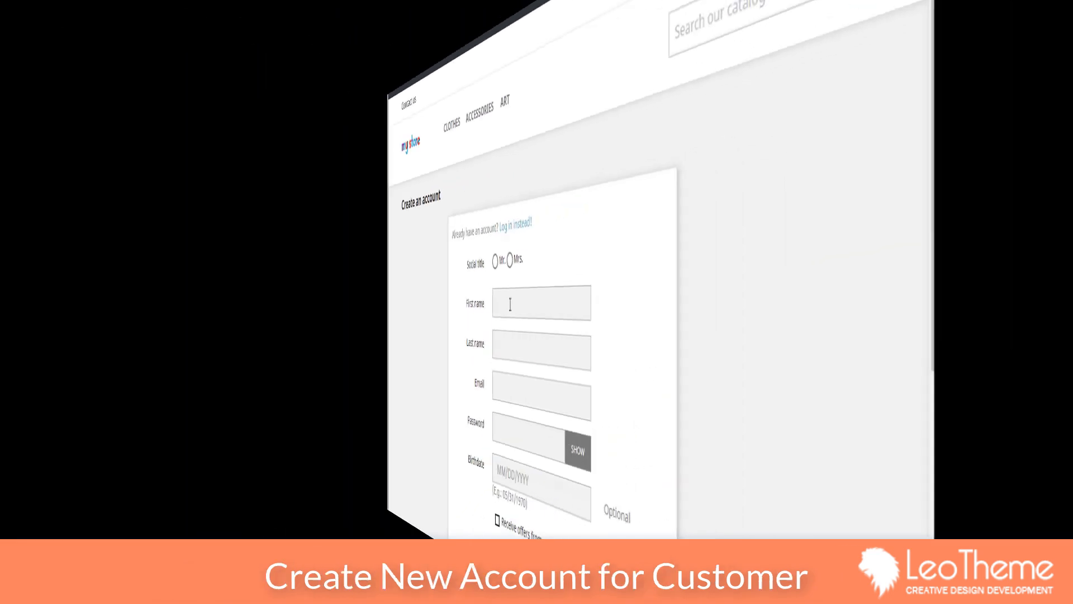
pyautogui.click(510, 304)
pyautogui.write('demo')
pyautogui.press('Tab')
pyautogui.write('demo')
pyautogui.press('Tab')
pyautogui.write('demo@dem')
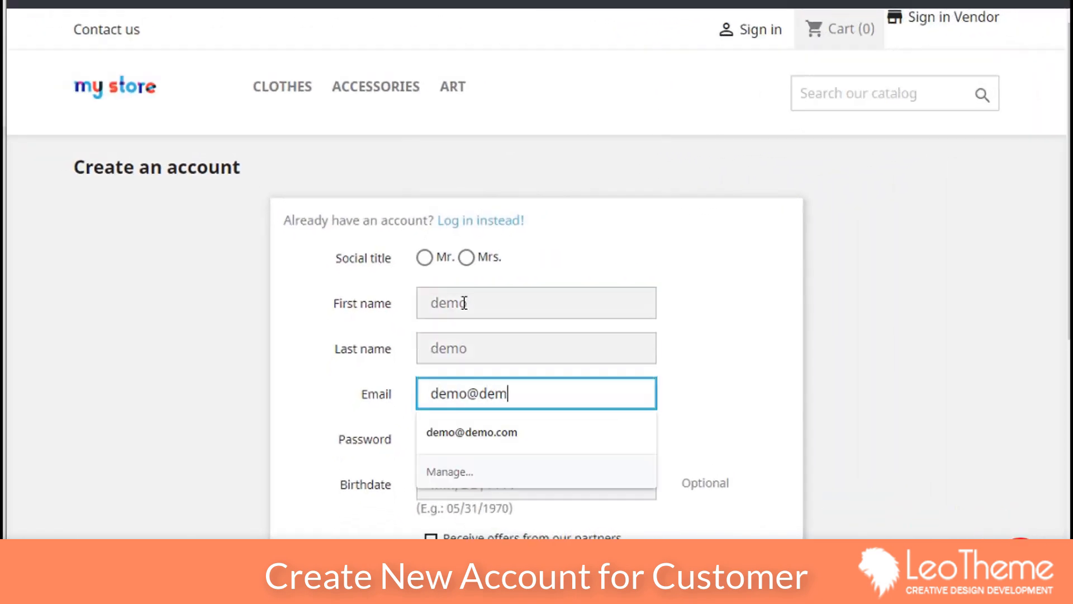
pyautogui.write('o.com')
pyautogui.press('Tab')
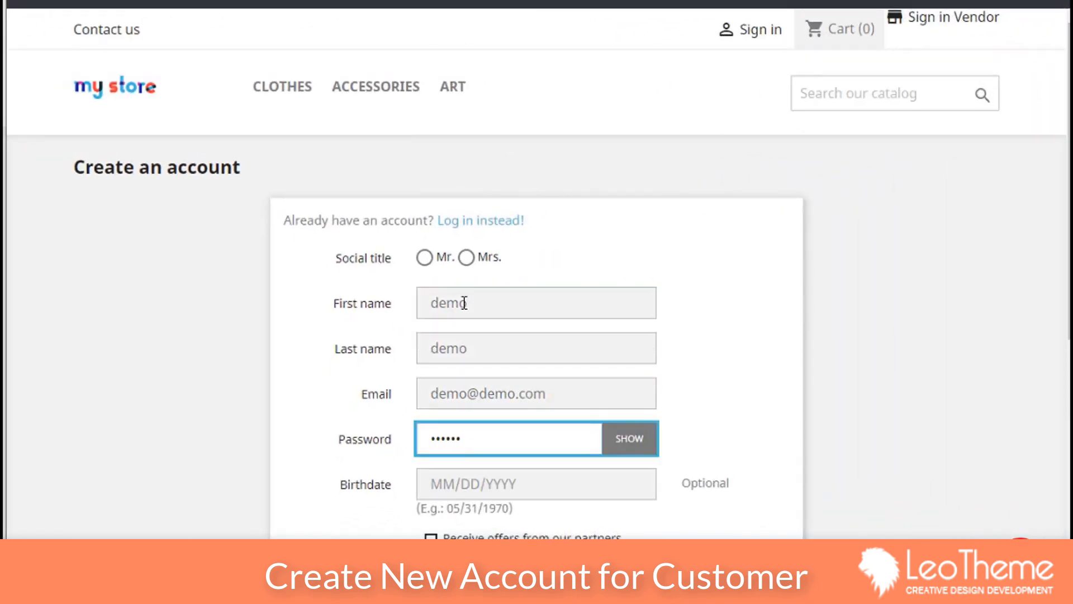
# Step: Enter the account password and save the new customer account
pyautogui.write('•••••')
pyautogui.press('BackSpace')
pyautogui.press('BackSpace')
pyautogui.press('BackSpace')
pyautogui.press('BackSpace')
pyautogui.press('BackSpace')
pyautogui.write('••')
pyautogui.scroll(-5, 742, 207)
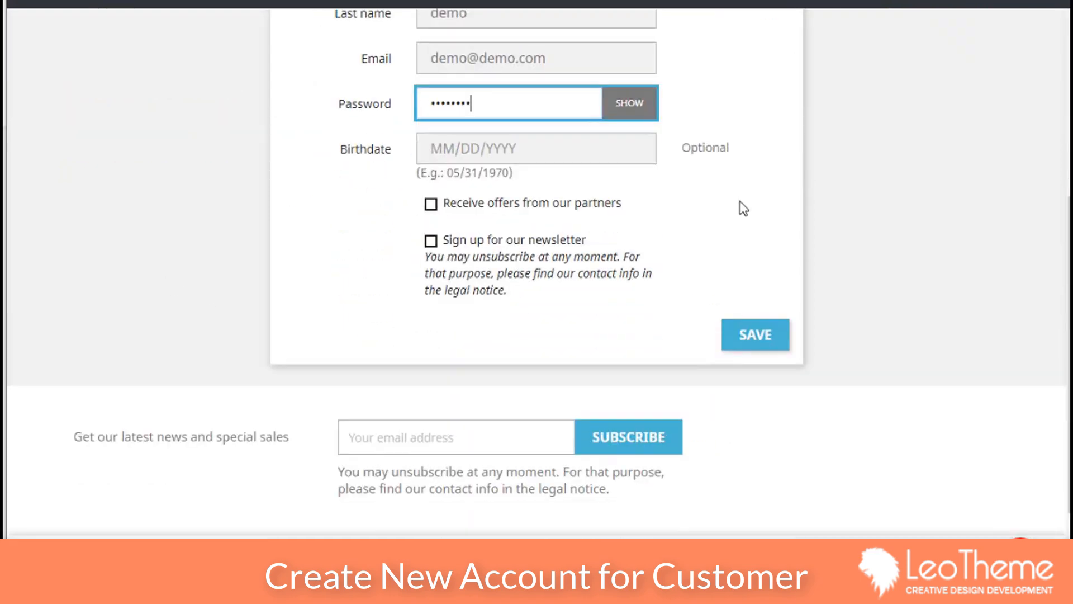
pyautogui.click(763, 342)
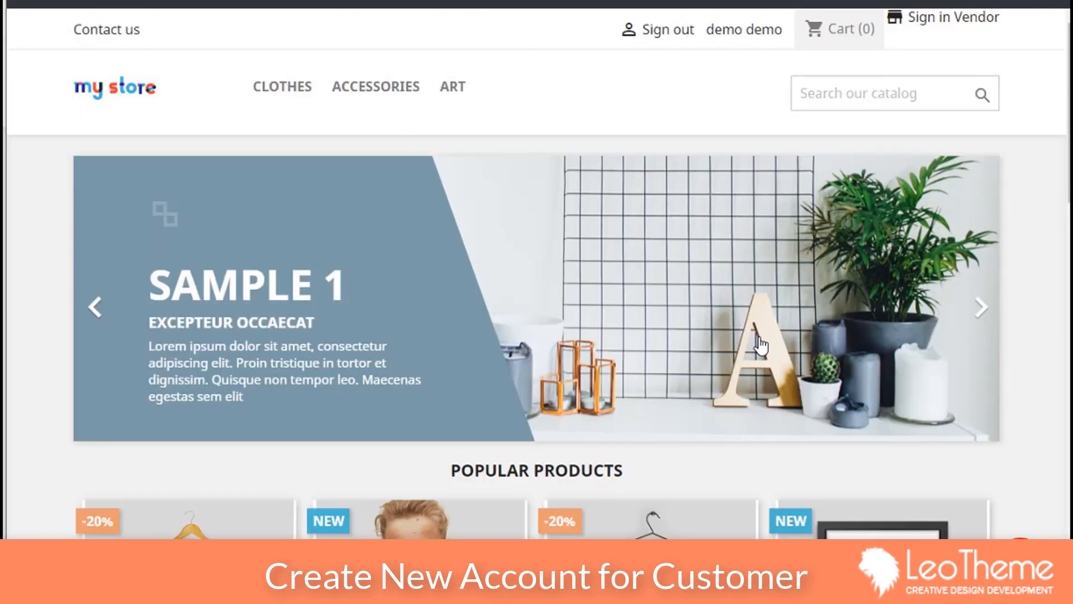
pyautogui.scroll(-7, 759, 345)
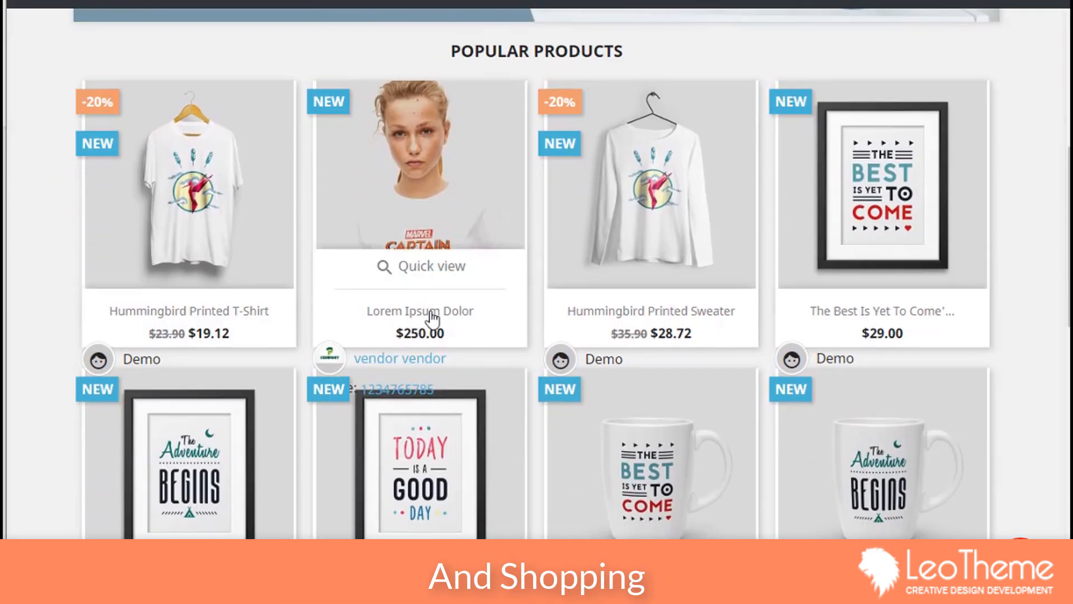
# Step: On the vendor's store page, fill in the contact's name, e-mail and phone number
pyautogui.click(400, 358)
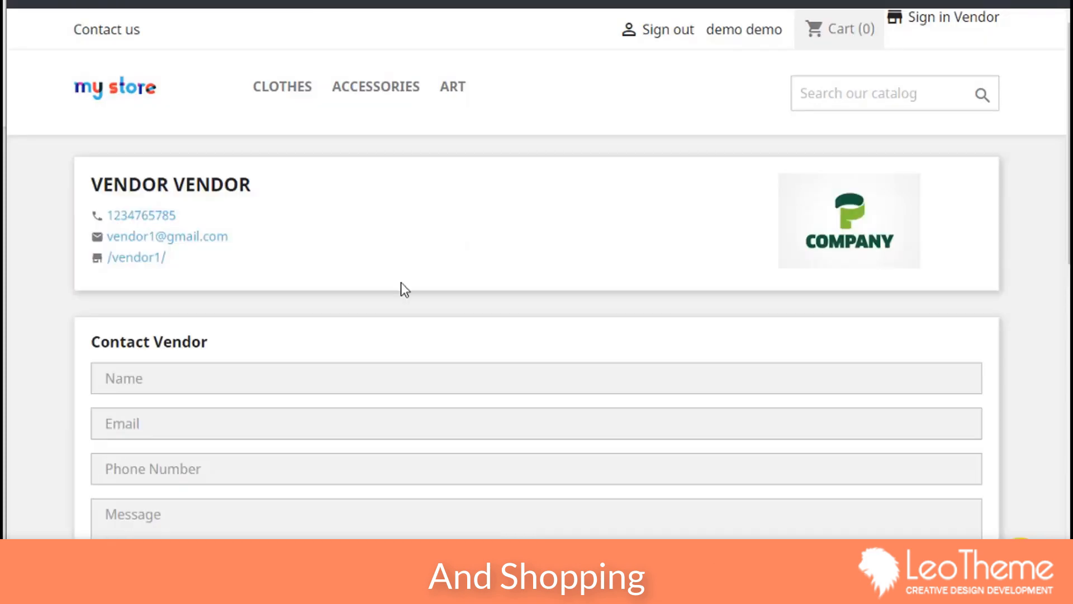
pyautogui.click(159, 383)
pyautogui.write('mo')
pyautogui.press('Tab')
pyautogui.write('dmeo')
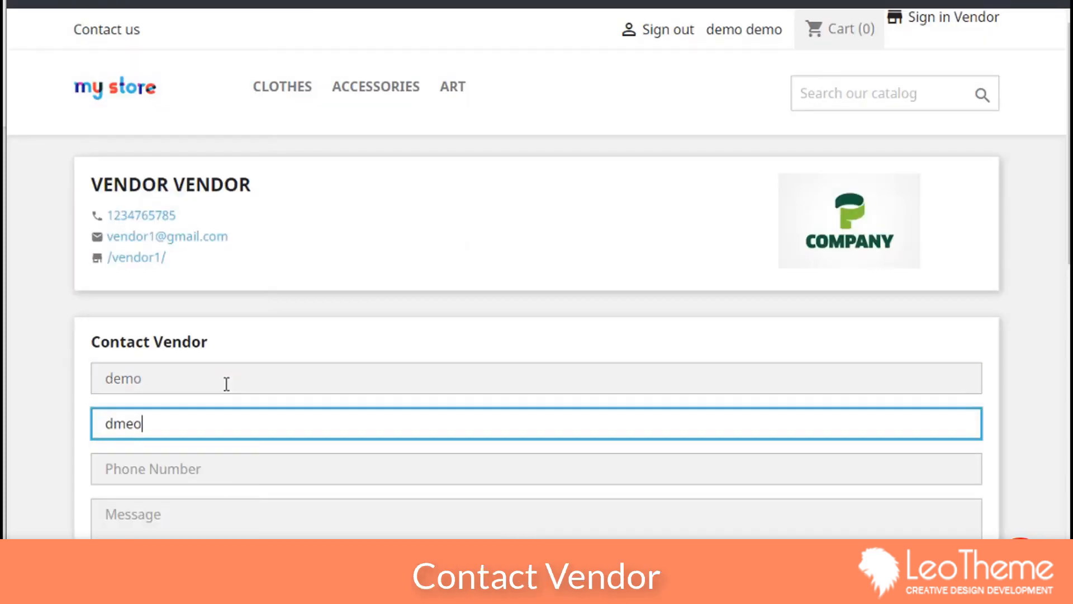
pyautogui.press('BackSpace')
pyautogui.press('BackSpace')
pyautogui.press('BackSpace')
pyautogui.write('emo@demo.com')
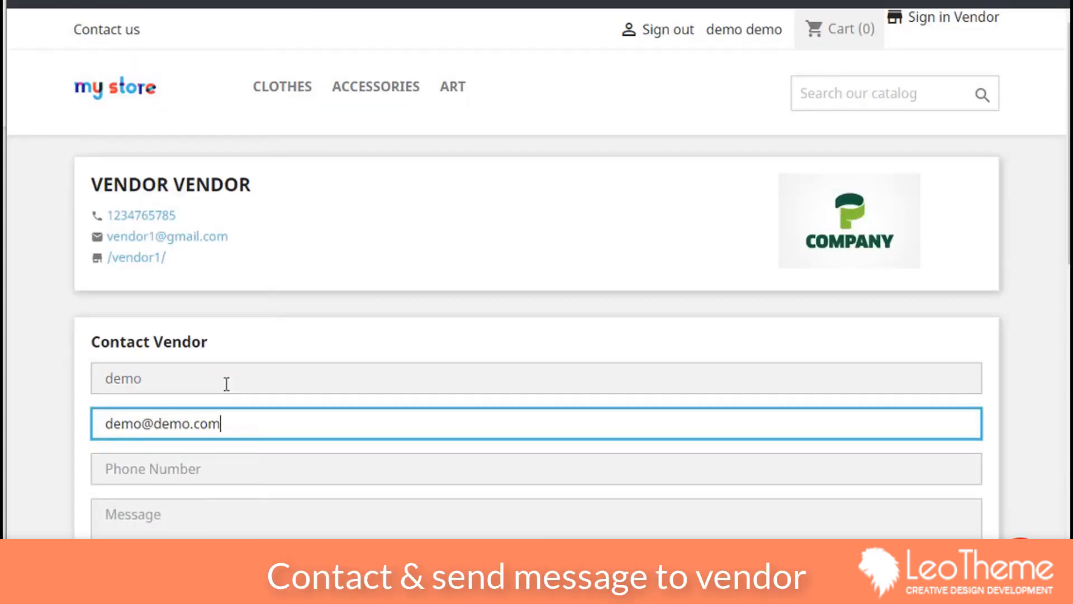
pyautogui.press('Tab')
pyautogui.write('0123456')
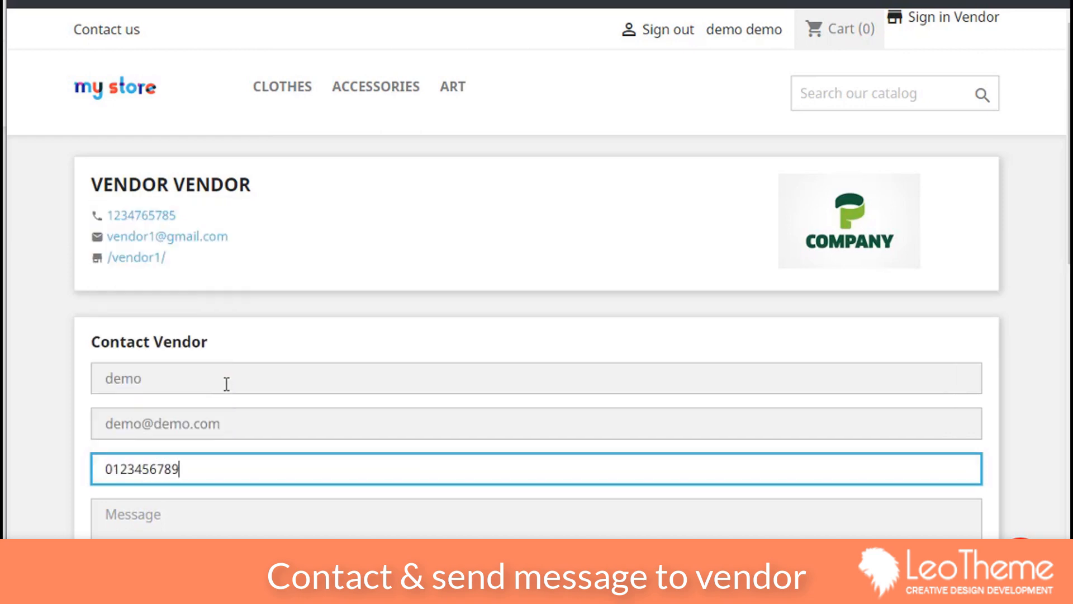
# Step: Send the vendor the message 'i have a question about this product' and check the confirmation
pyautogui.scroll(-5, 227, 383)
pyautogui.click(256, 319)
pyautogui.write('i have a ')
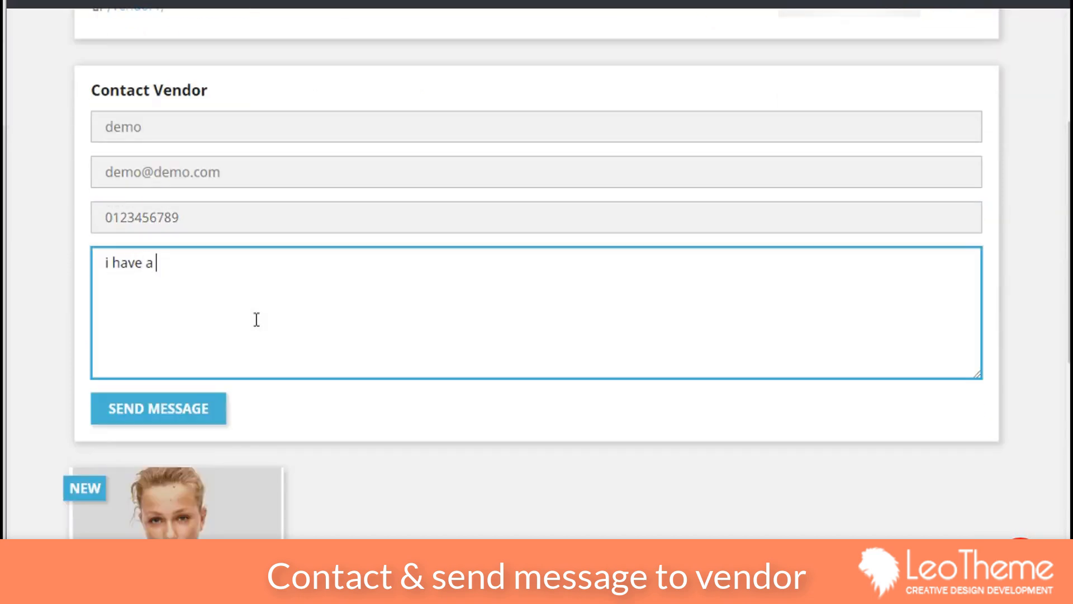
pyautogui.write('question about')
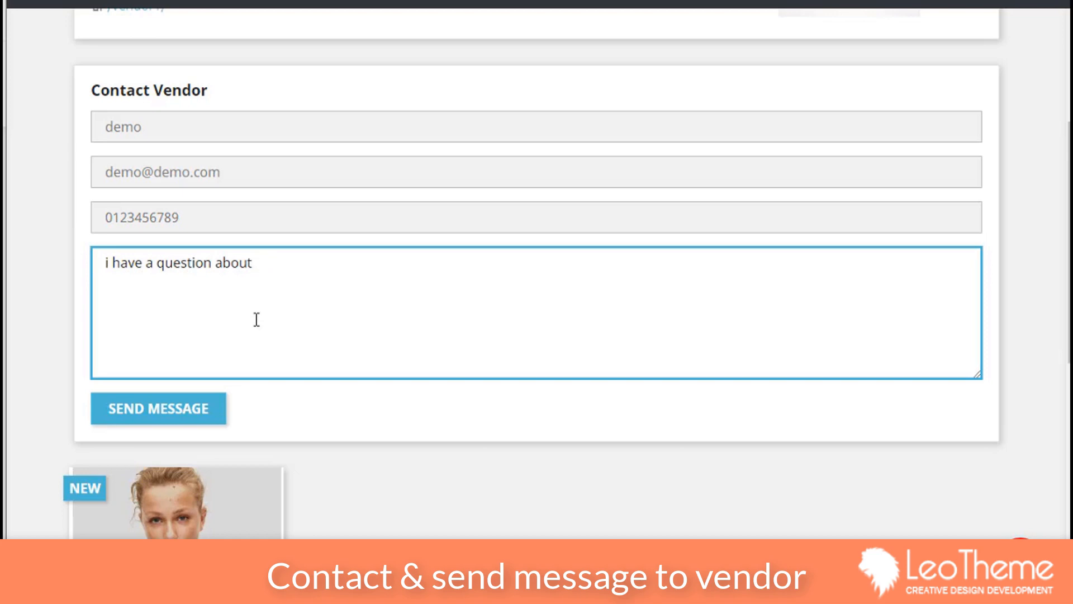
pyautogui.write(' this product')
pyautogui.click(161, 418)
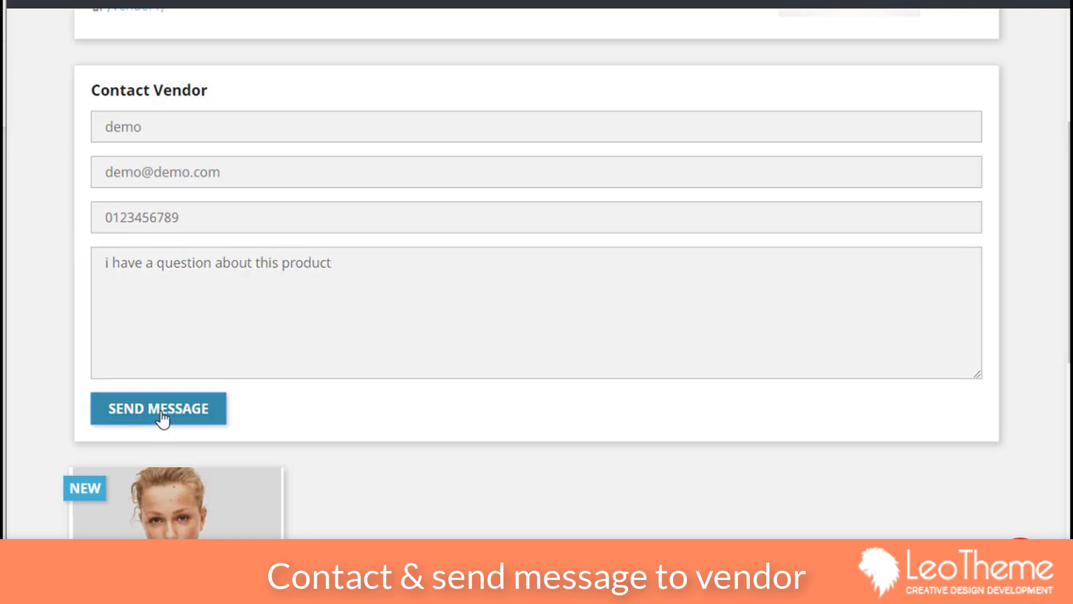
pyautogui.scroll(3, 311, 380)
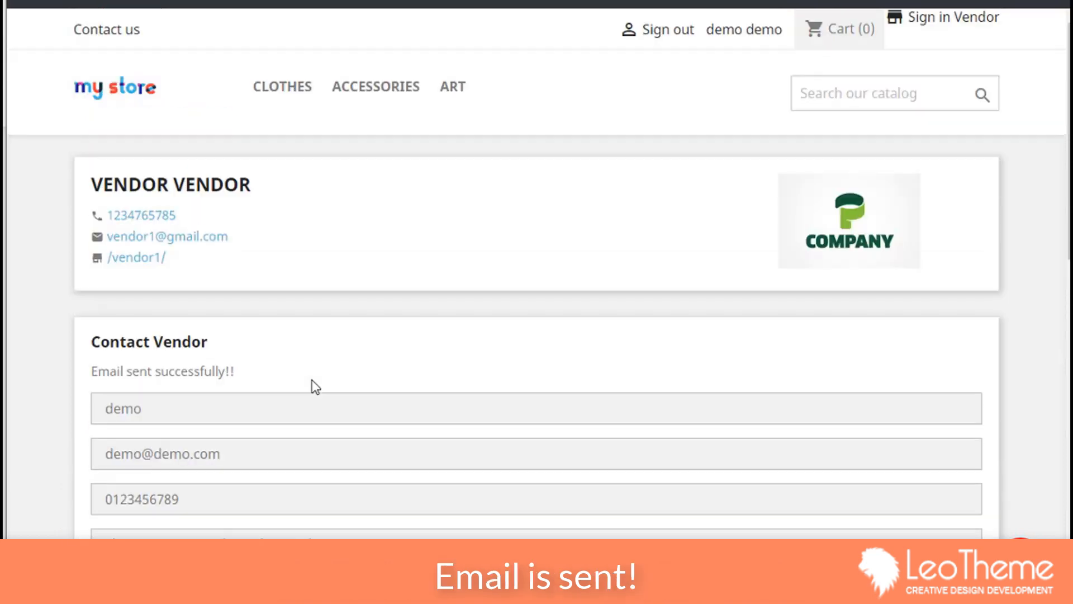
pyautogui.scroll(-4, 311, 380)
pyautogui.scroll(5, 181, 361)
pyautogui.moveTo(243, 370); pyautogui.dragTo(90, 366)
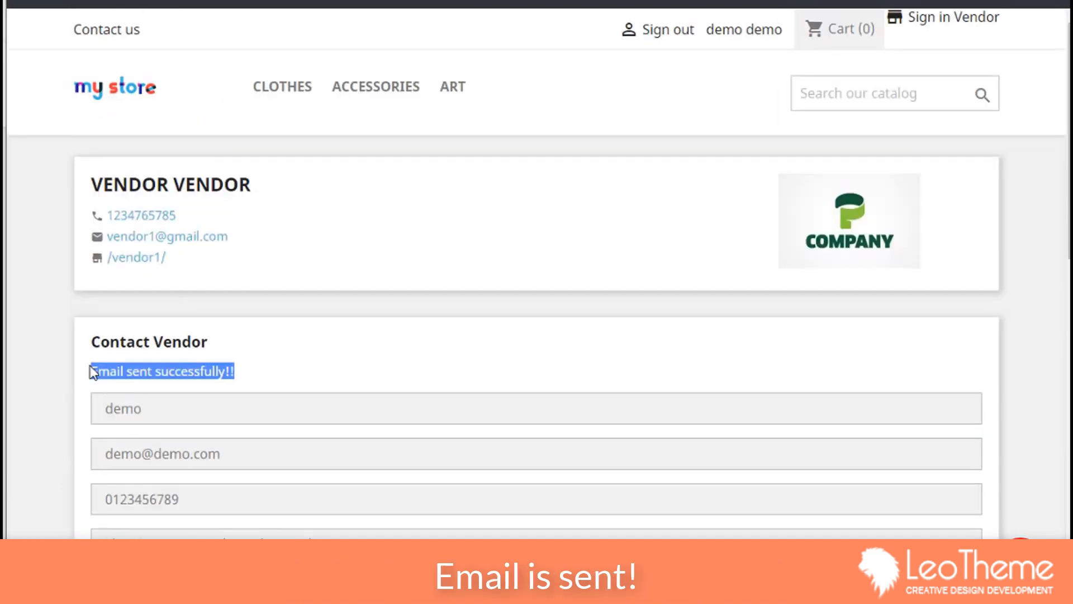
pyautogui.click(425, 366)
pyautogui.scroll(-1, 425, 367)
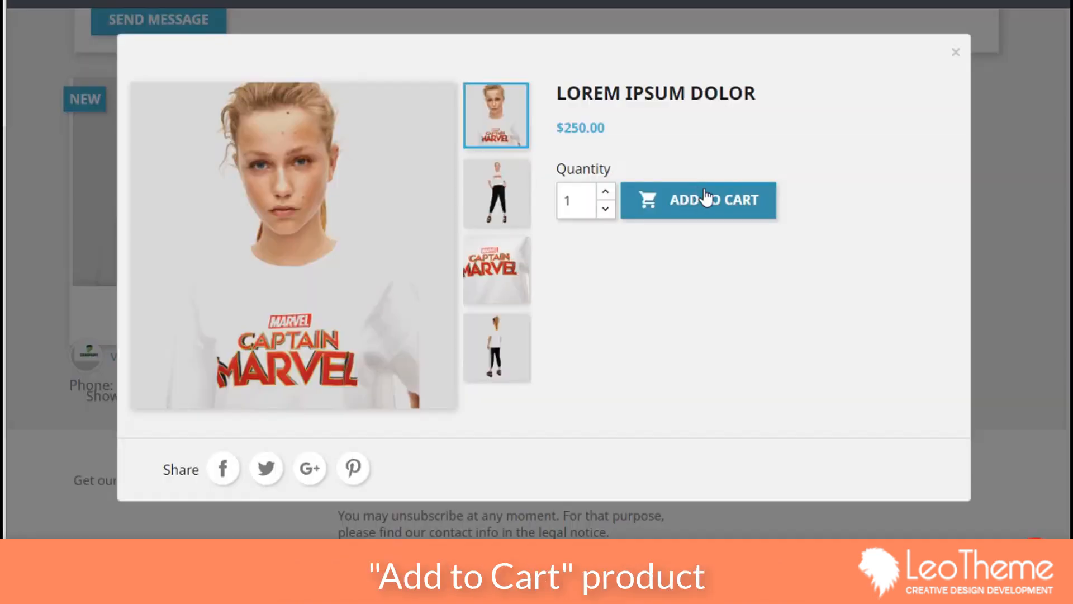
# Step: Add Lorem Ipsum Dolor to the cart, raise its quantity and proceed to checkout
pyautogui.click(706, 202)
pyautogui.click(797, 295)
pyautogui.click(484, 237)
pyautogui.click(484, 237)
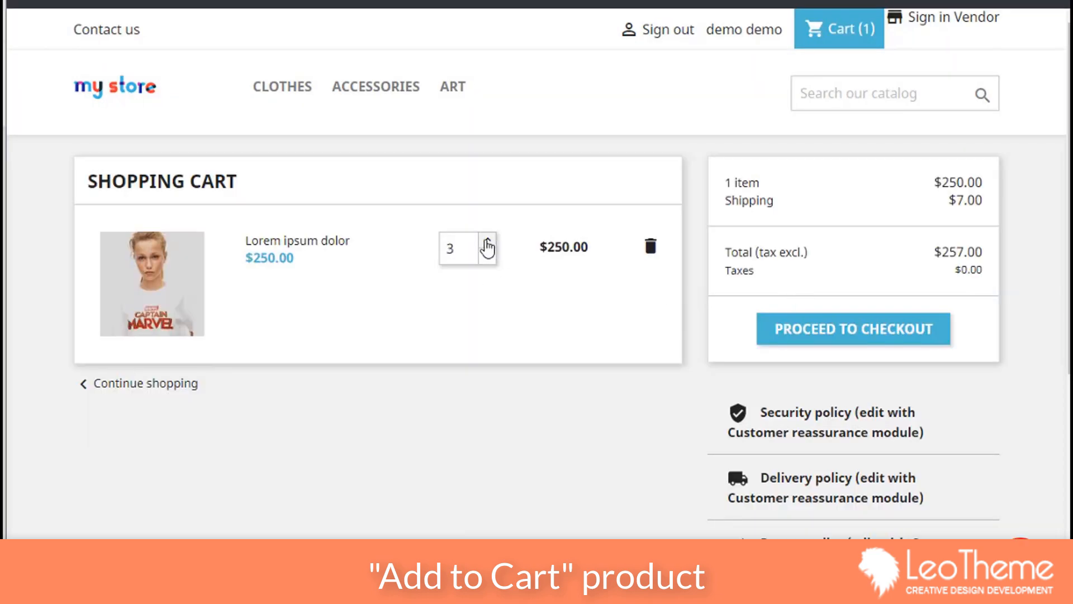
pyautogui.click(853, 328)
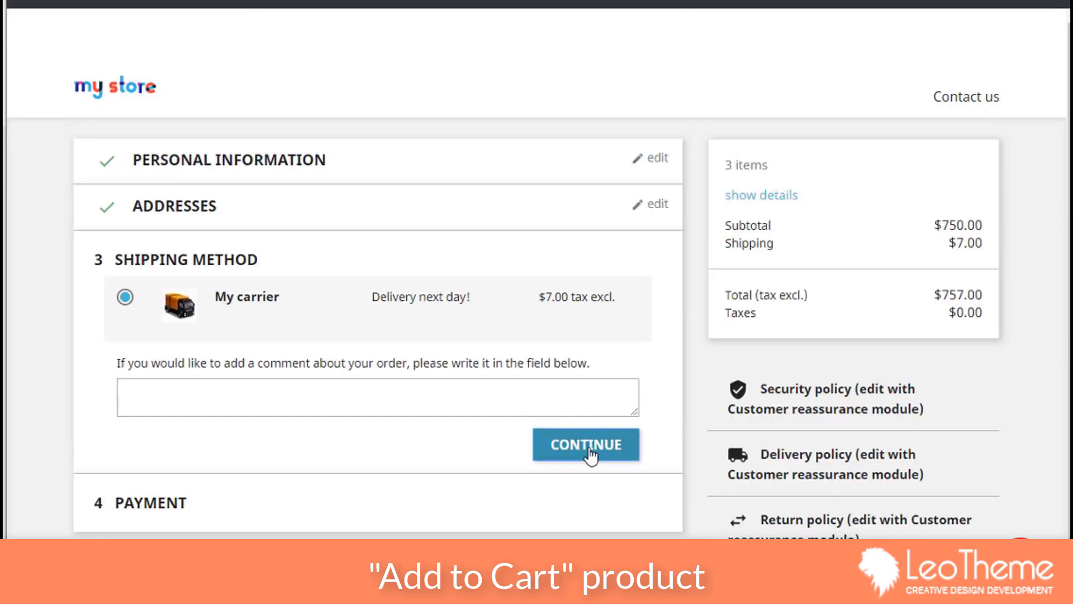
# Step: Confirm the shipping method, choose Pay by Check and accept the terms of service
pyautogui.click(587, 450)
pyautogui.click(125, 331)
pyautogui.scroll(-2, 128, 363)
pyautogui.click(122, 480)
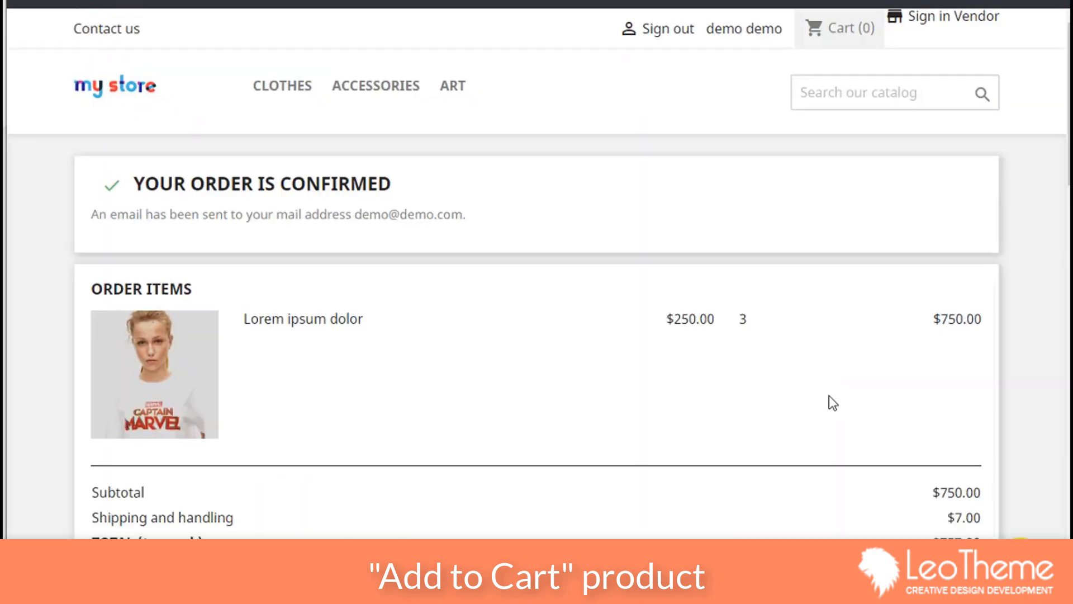
pyautogui.scroll(-15, 830, 395)
pyautogui.scroll(10, 830, 395)
pyautogui.scroll(-2, 556, 347)
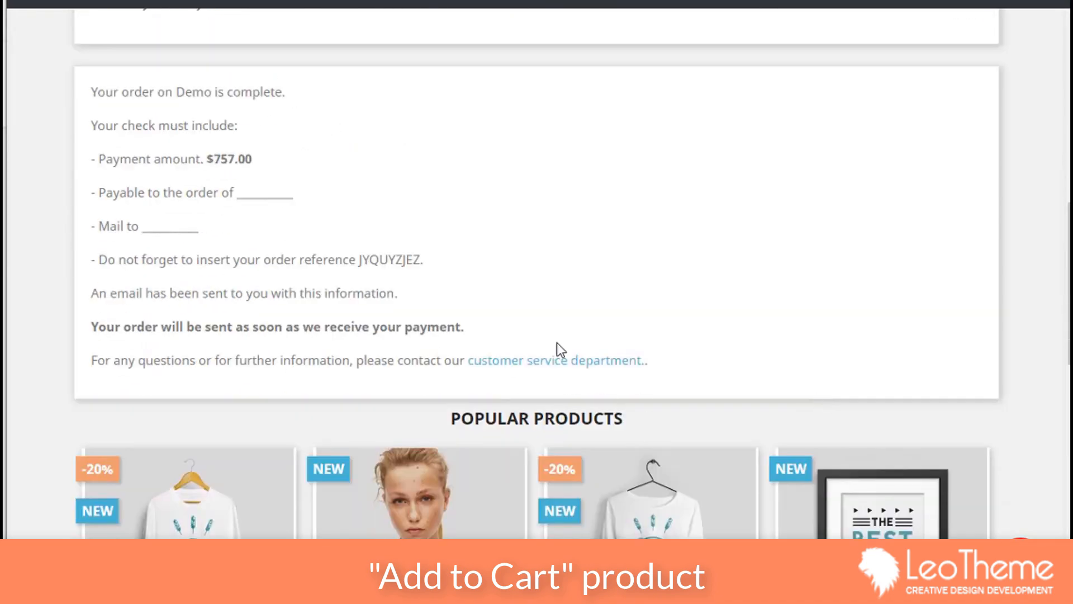
pyautogui.scroll(7, 589, 345)
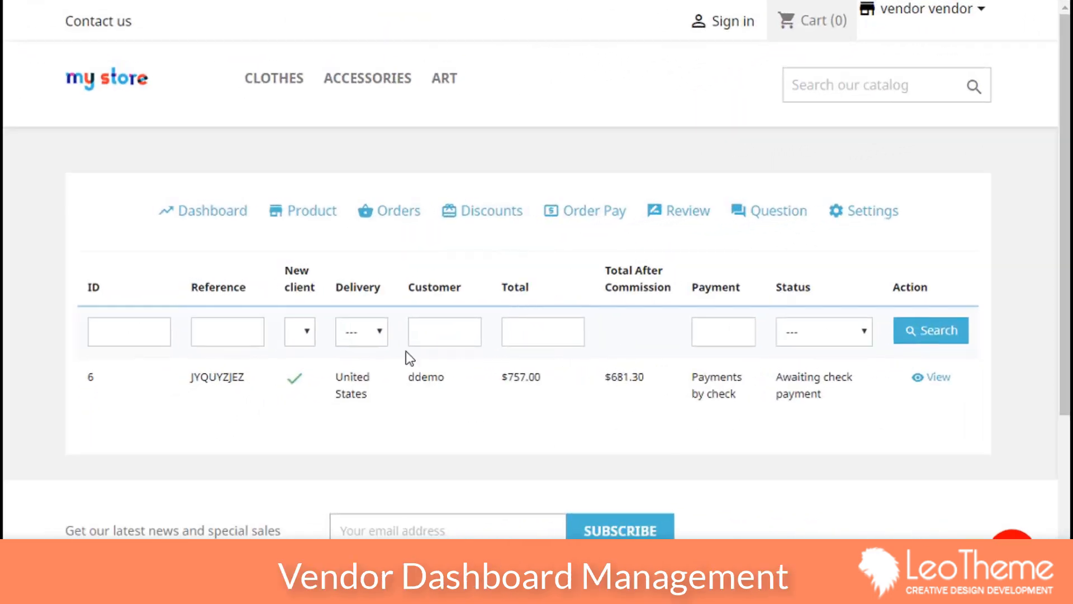
# Step: Send the written message to the admin from the vendor's questions page
pyautogui.click(790, 217)
pyautogui.scroll(-5, 745, 258)
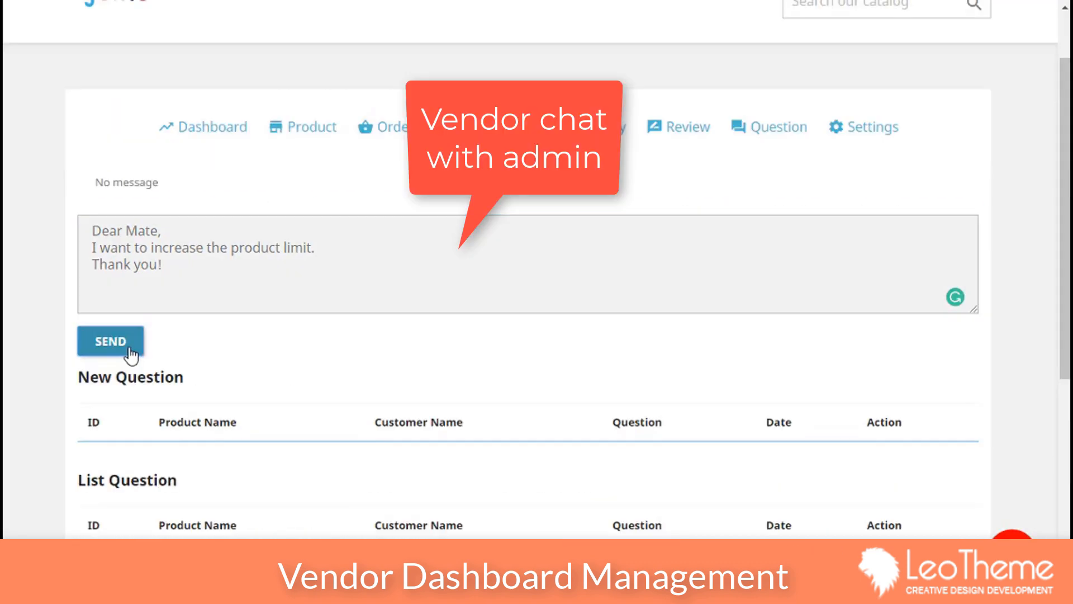
pyautogui.click(103, 352)
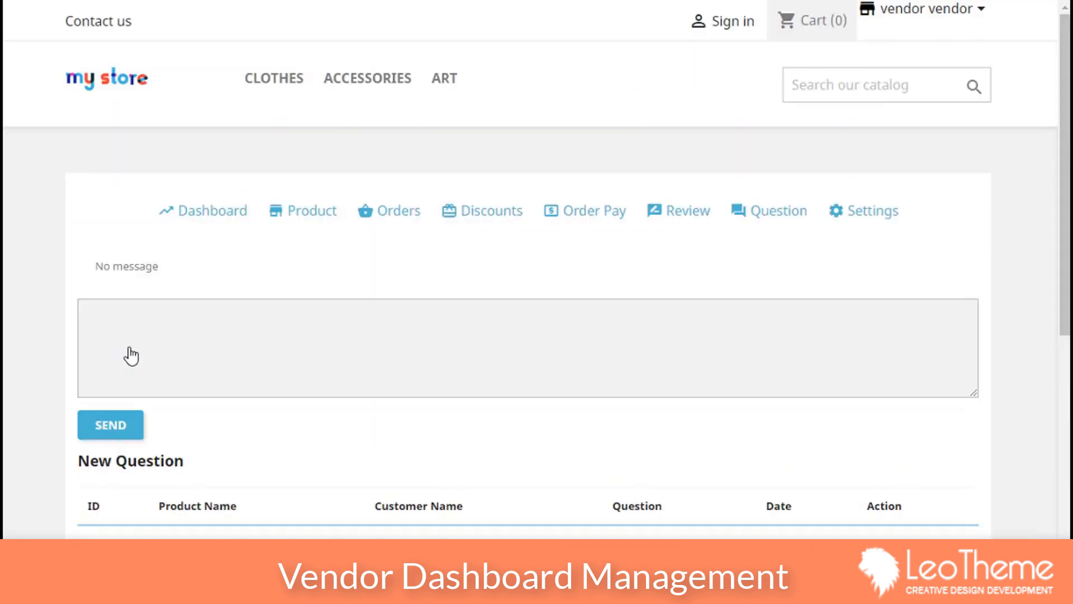
pyautogui.scroll(-5, 549, 335)
# Step: In the Subiz live chat, send 'Hi' and submit the vendor's e-mail address
pyautogui.click(1011, 554)
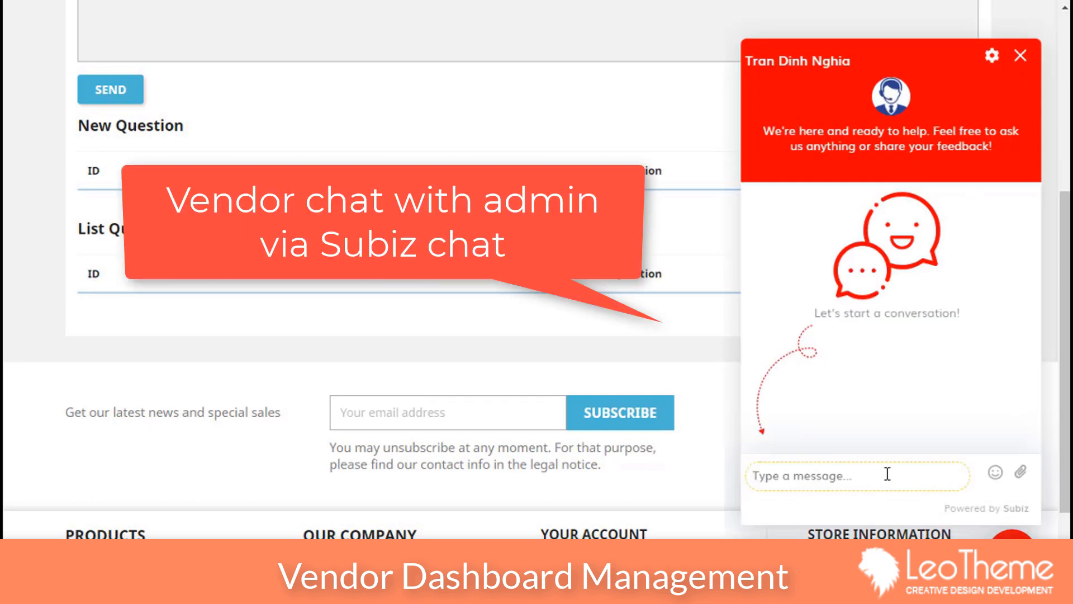
pyautogui.write('Hi')
pyautogui.press('Return')
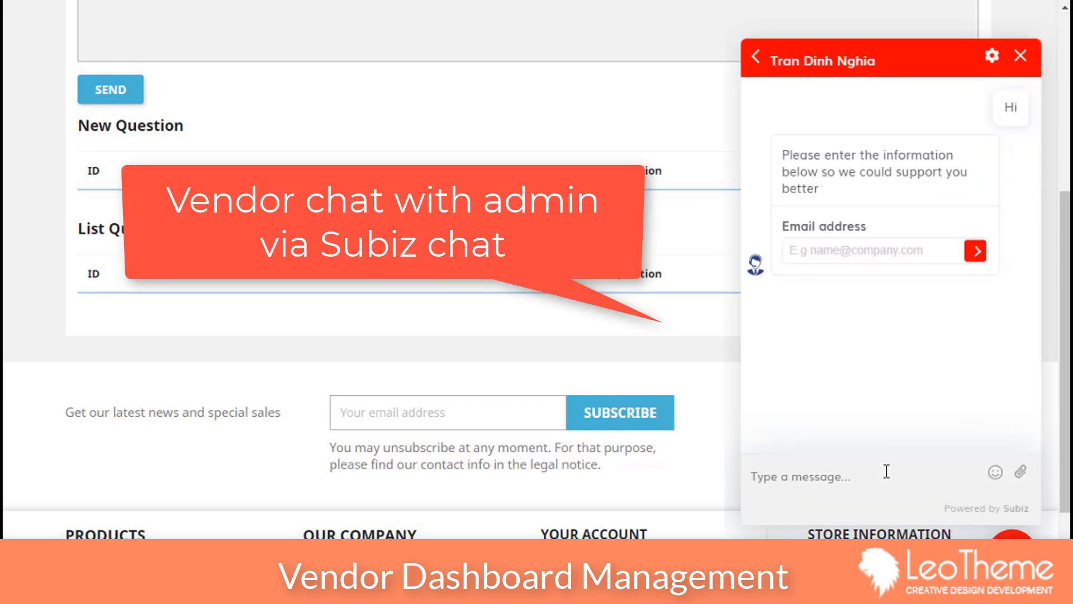
pyautogui.click(821, 256)
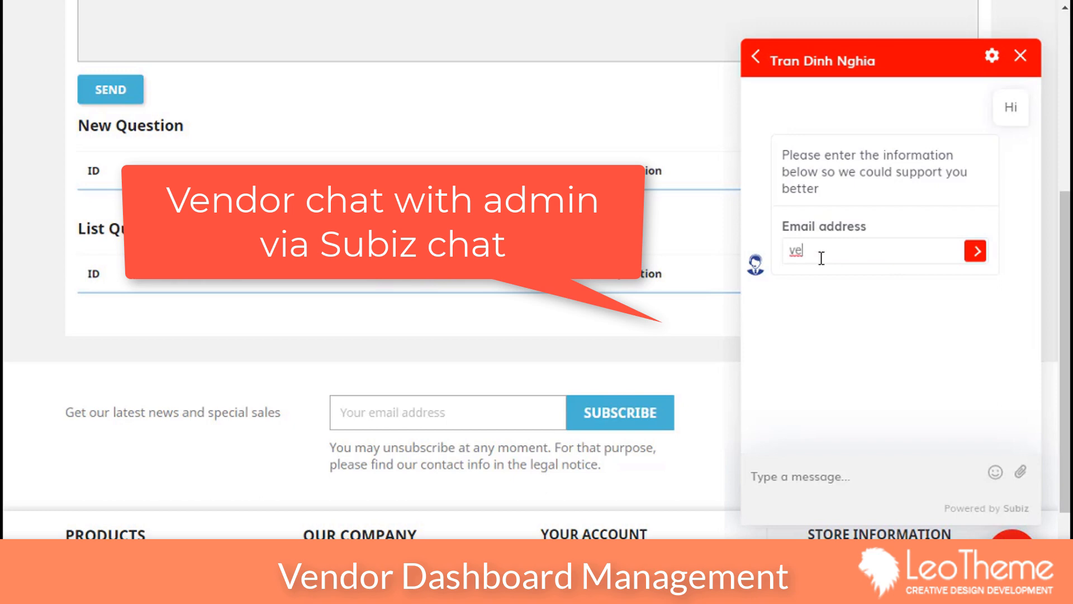
pyautogui.click(975, 250)
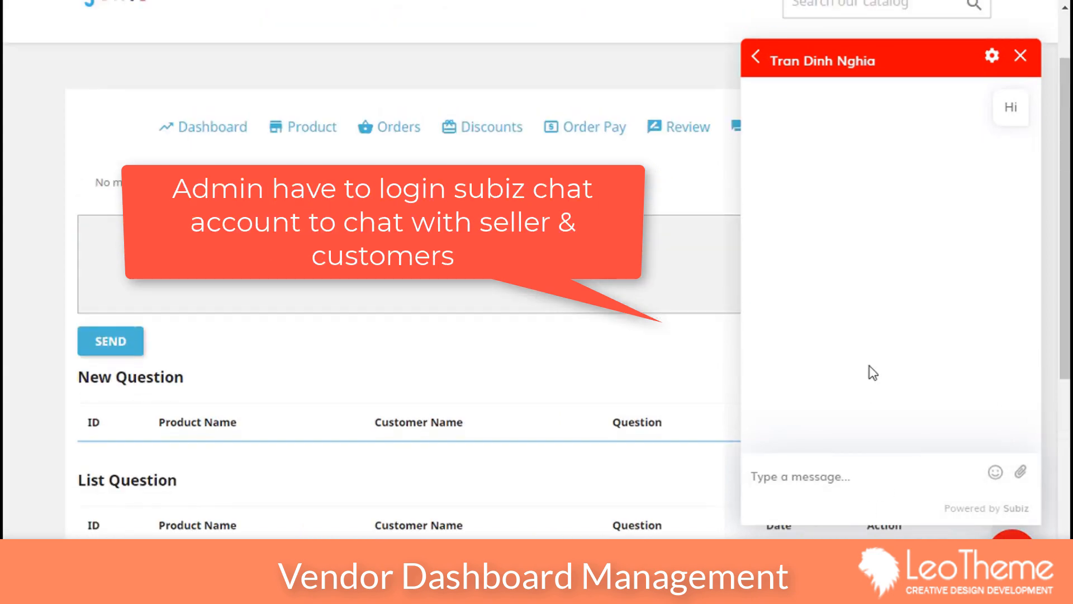
pyautogui.scroll(-7, 850, 414)
# Step: Send 'i have a question' in the chat, then close the chat panel
pyautogui.click(808, 478)
pyautogui.write('i have a qu')
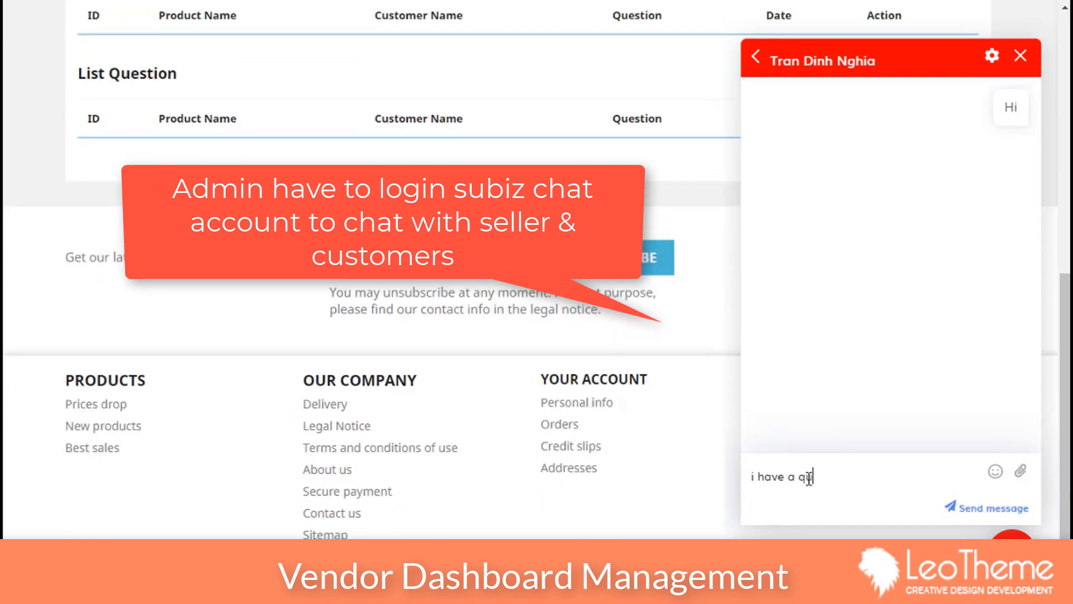
pyautogui.write('estion')
pyautogui.press('Return')
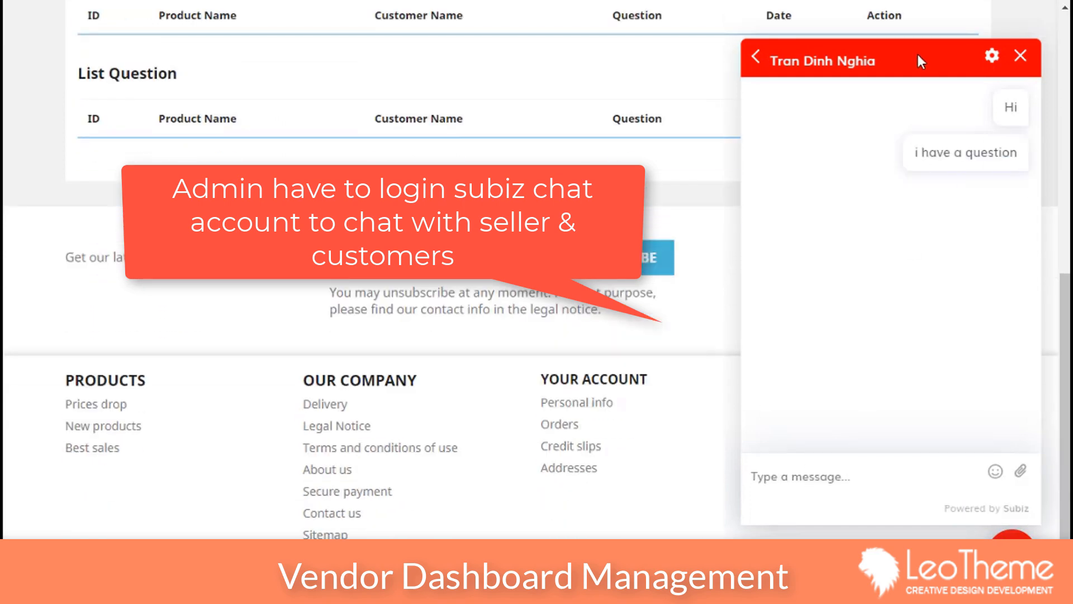
pyautogui.click(1012, 550)
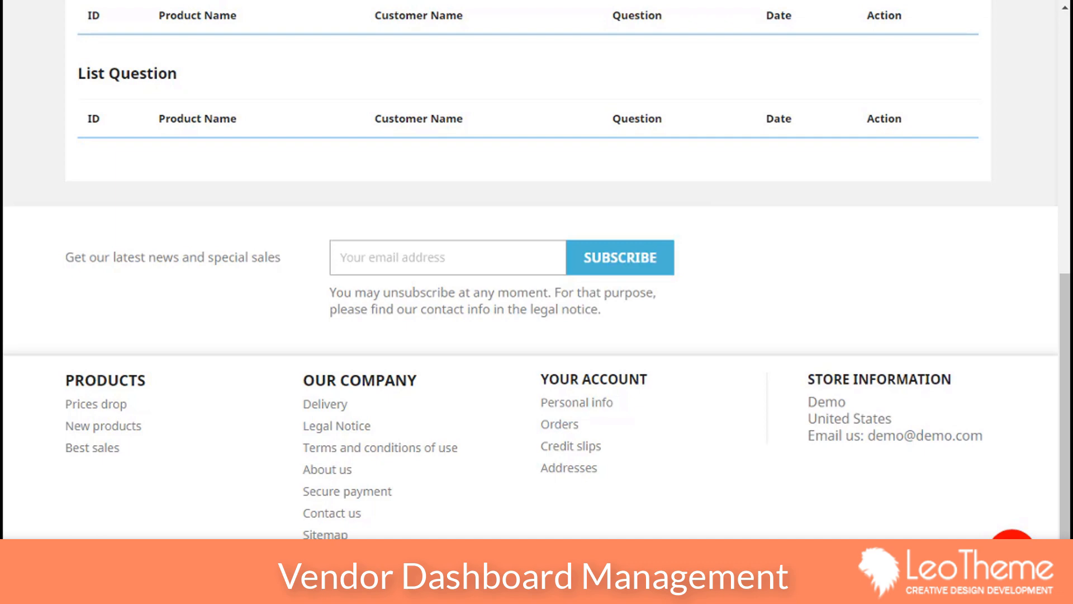
pyautogui.scroll(10, 536, 268)
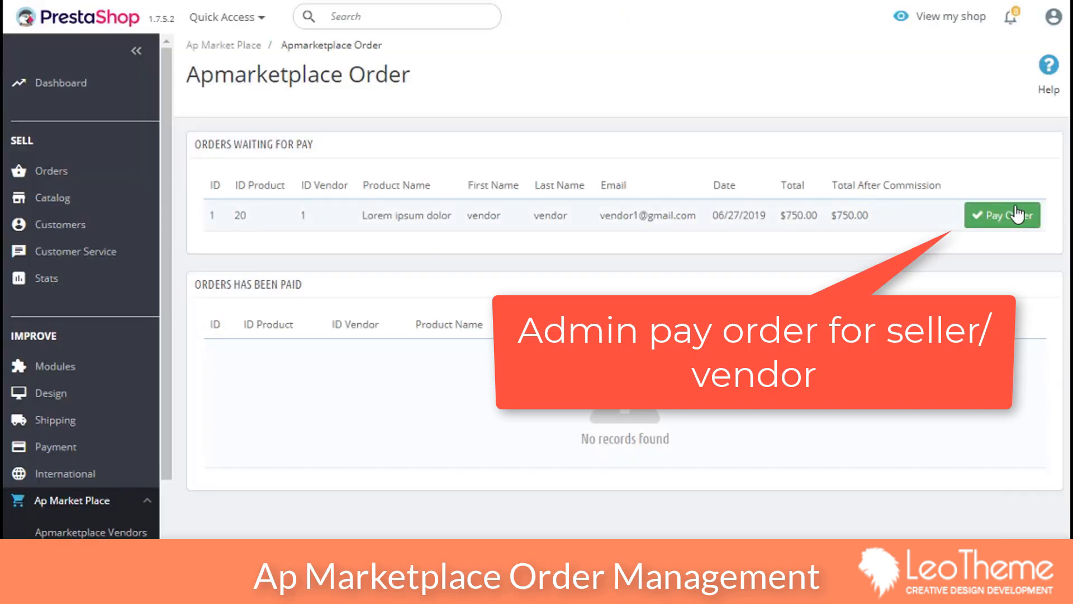
# Step: Pay the waiting vendor order in admin and open the $757.00 order's details
pyautogui.click(1016, 214)
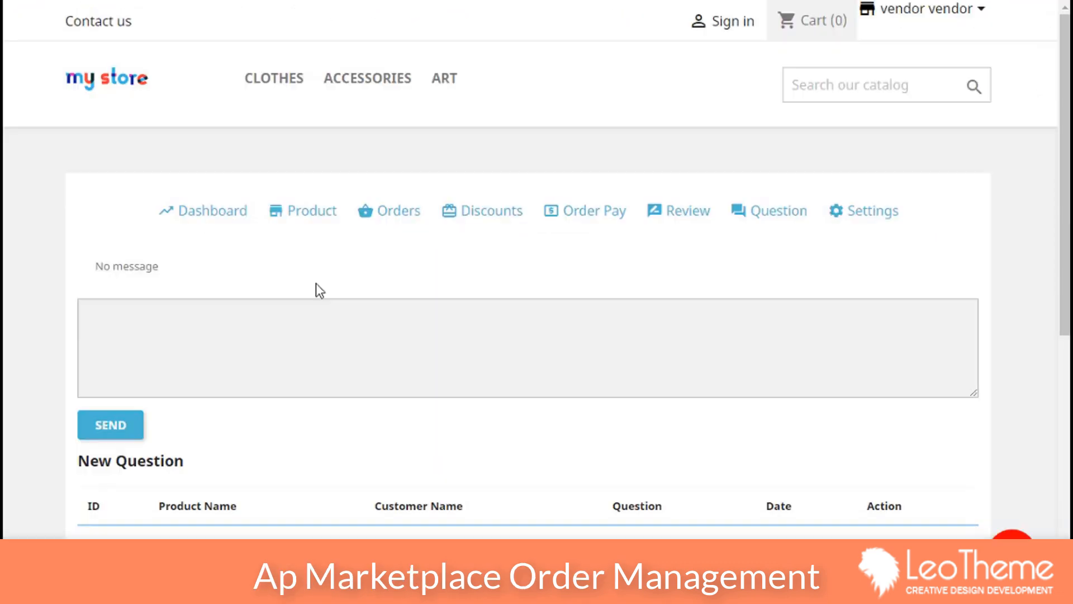
pyautogui.click(380, 215)
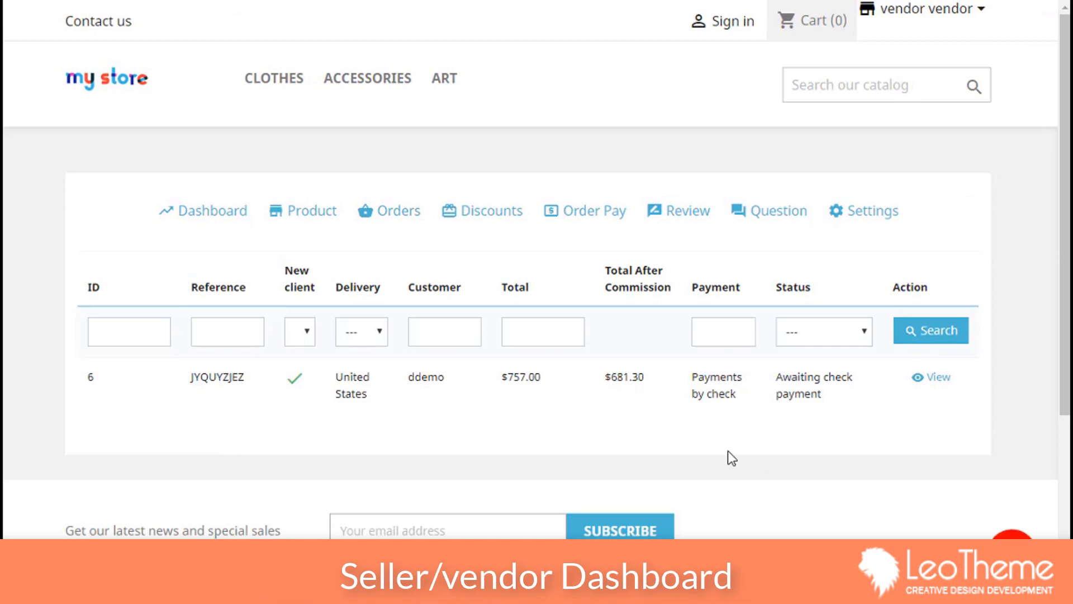
pyautogui.click(930, 385)
# Step: Review the order's shipping and invoice addresses, then open the status dropdown
pyautogui.scroll(-10, 727, 335)
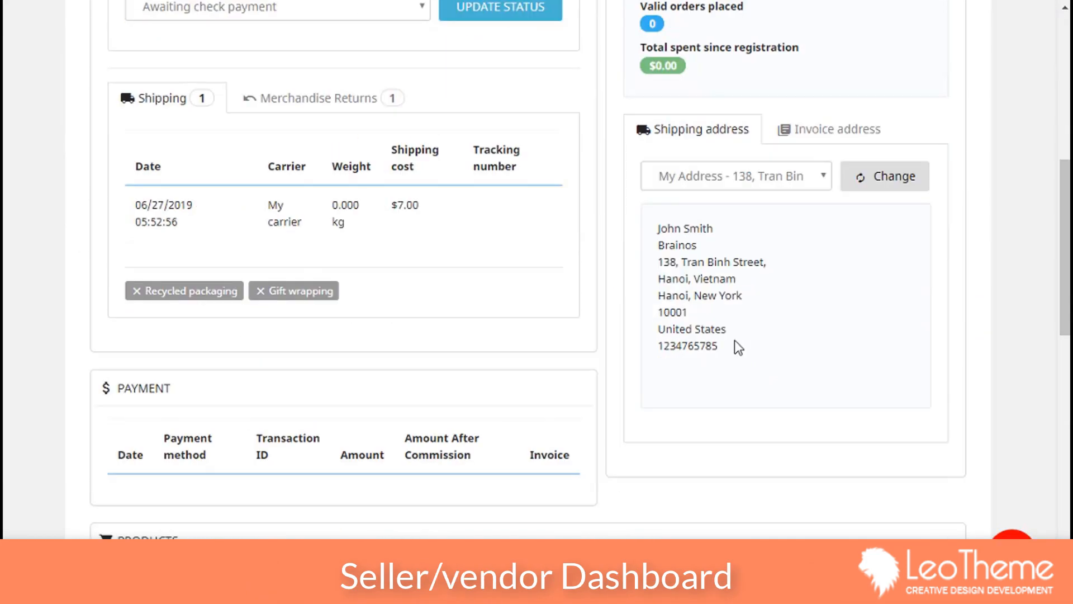
pyautogui.moveTo(721, 363); pyautogui.dragTo(620, 228)
pyautogui.click(842, 329)
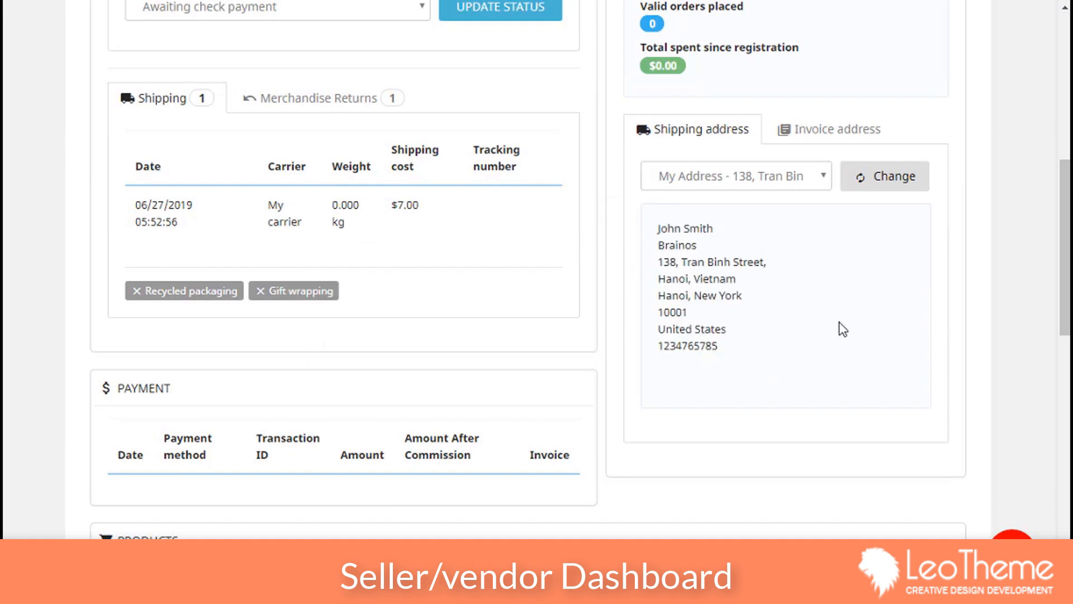
pyautogui.click(826, 134)
pyautogui.scroll(-8, 300, 411)
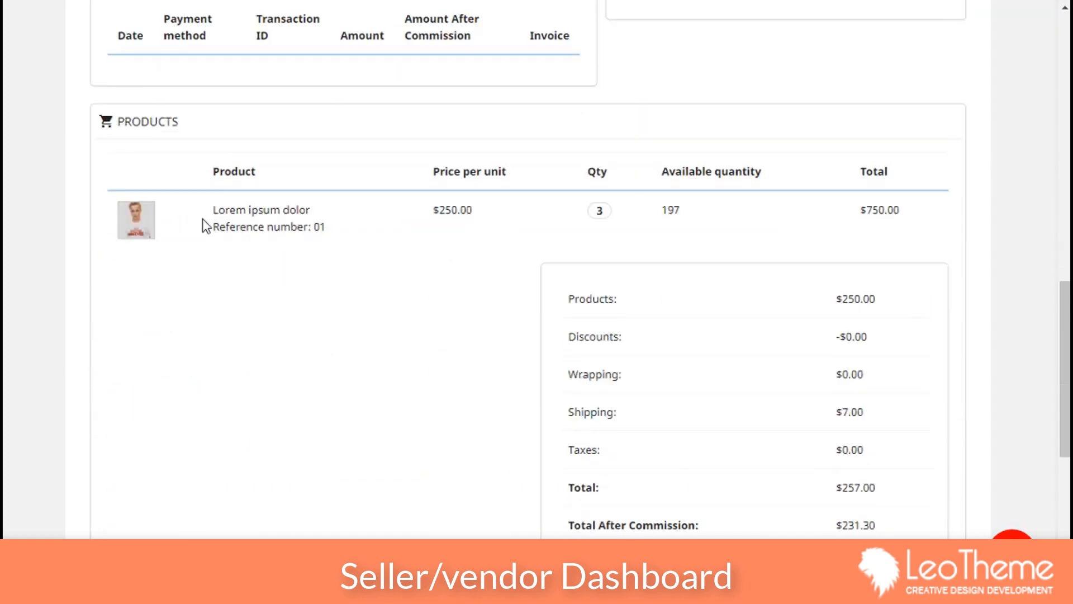
pyautogui.scroll(7, 732, 350)
pyautogui.scroll(8, 732, 362)
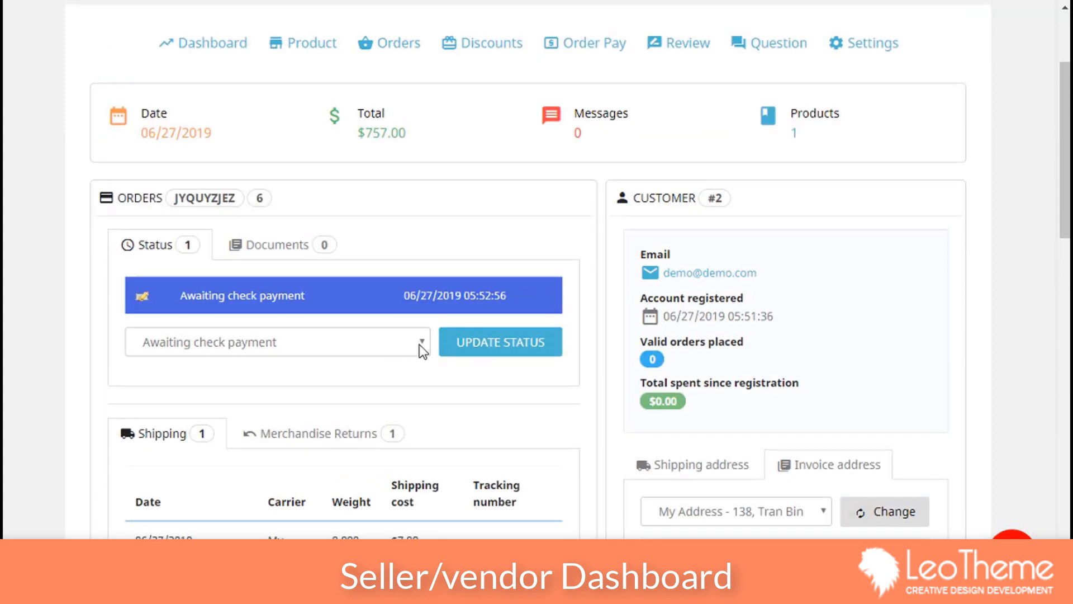
pyautogui.click(420, 342)
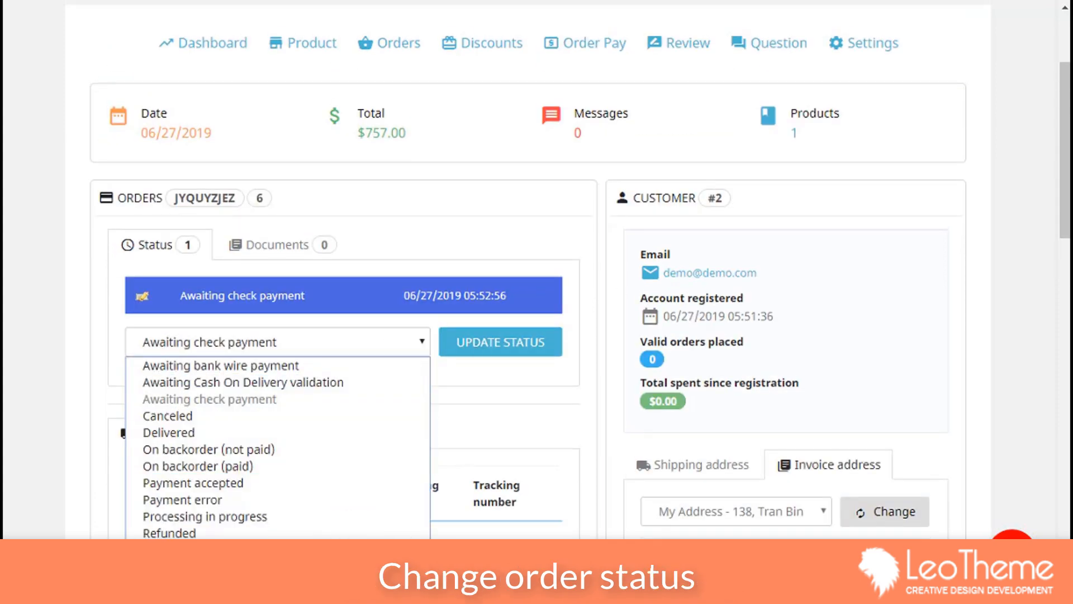
# Step: Update the order status to Shipped and review its merchandise returns and shipping tabs
pyautogui.click(279, 566)
pyautogui.click(487, 345)
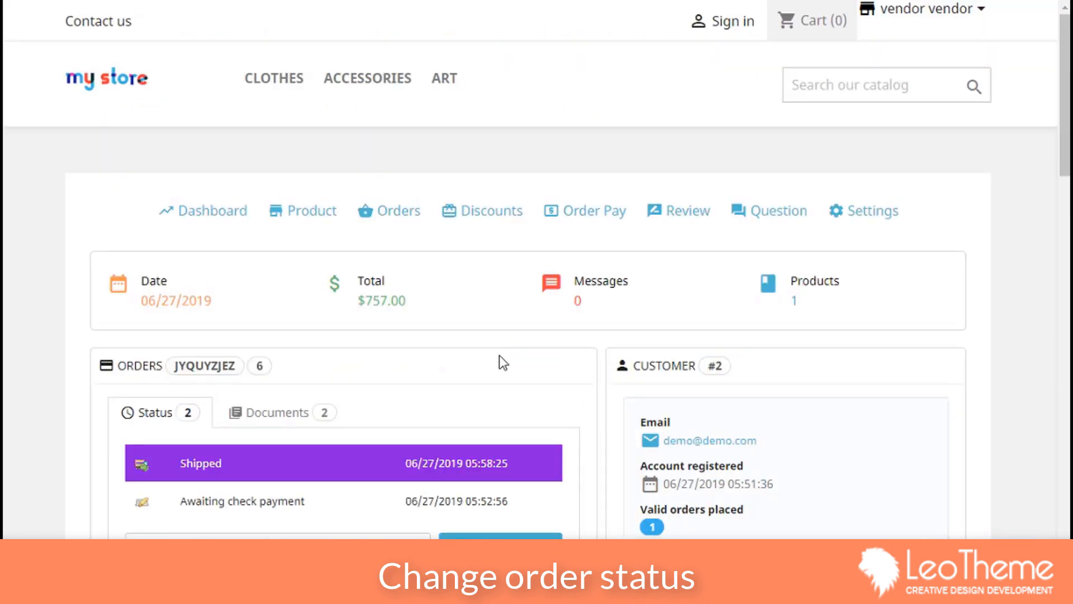
pyautogui.scroll(-4, 500, 349)
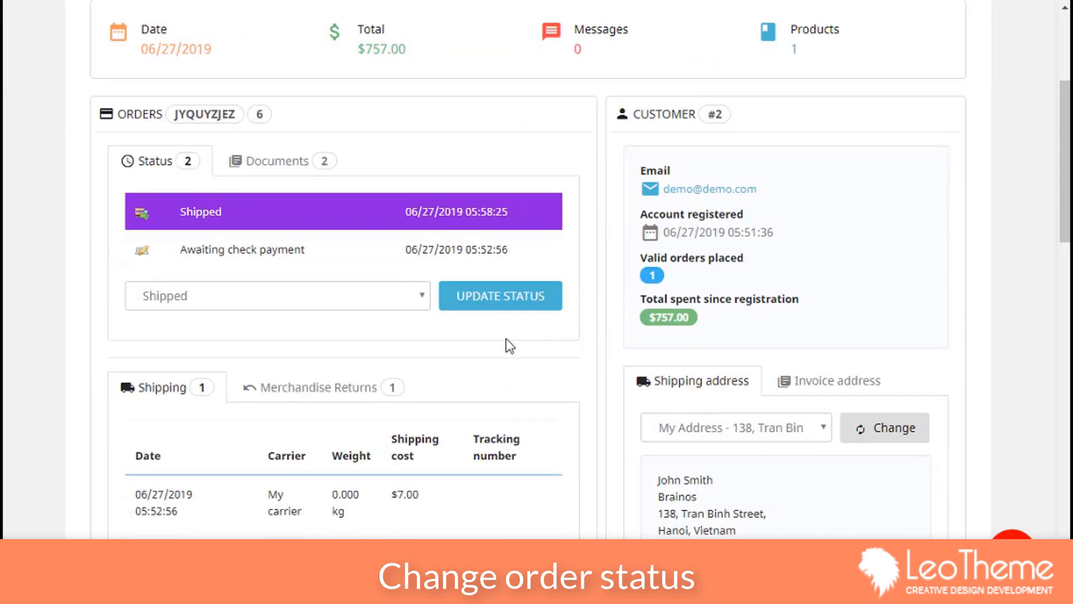
pyautogui.click(352, 387)
pyautogui.scroll(-3, 354, 391)
pyautogui.click(158, 221)
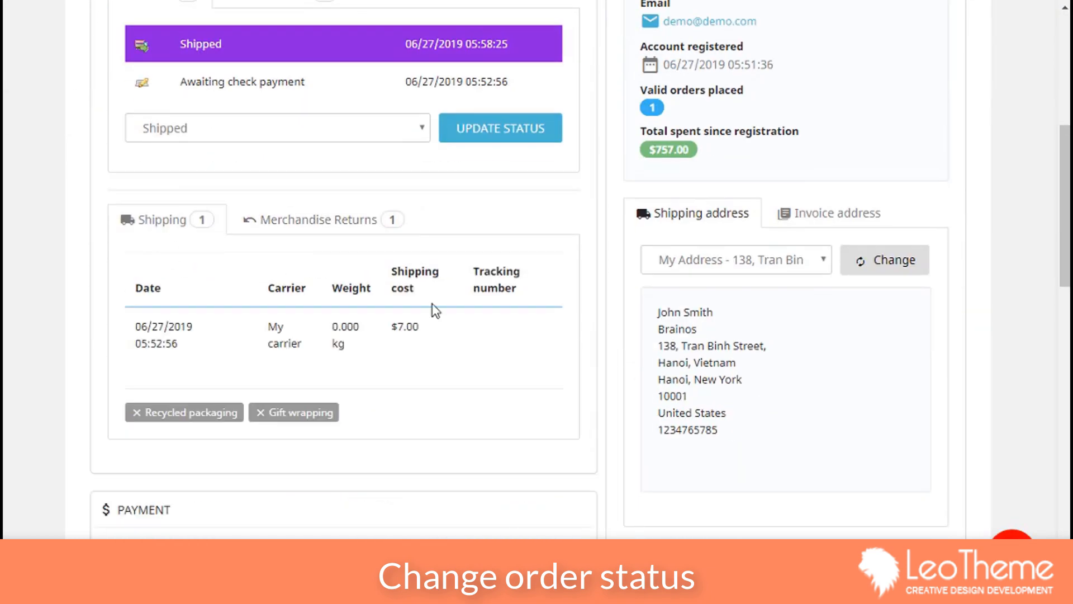
pyautogui.scroll(6, 452, 296)
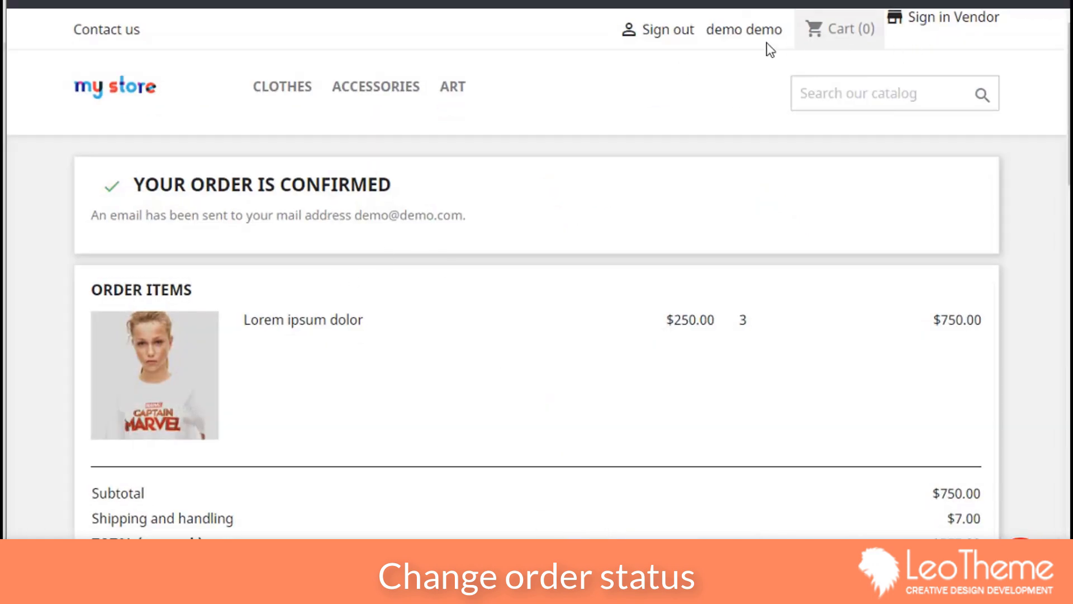
# Step: Open the customer's order history from the account dashboard
pyautogui.click(745, 32)
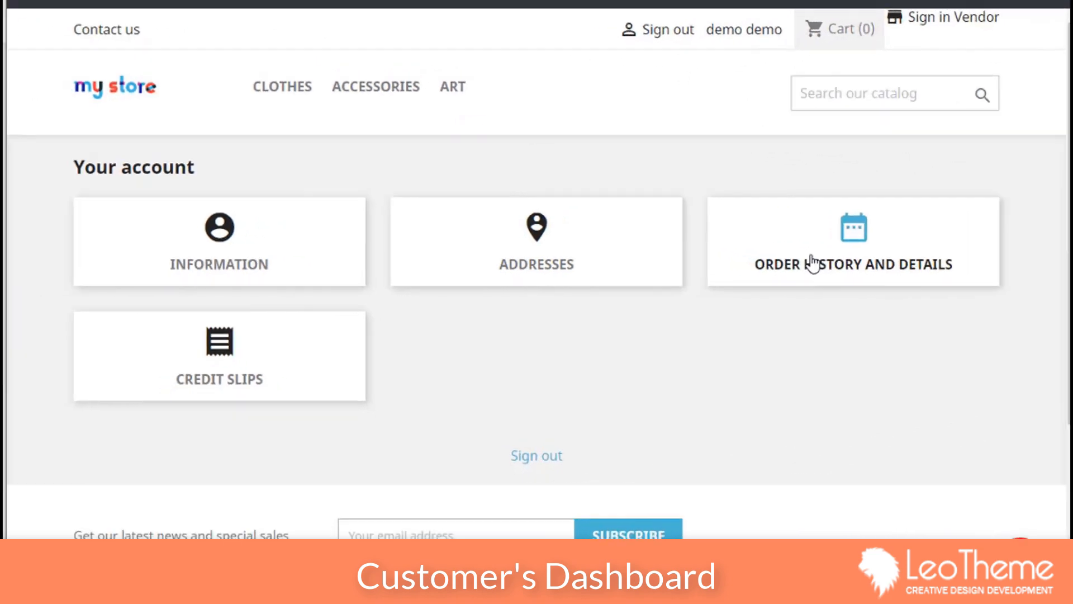
pyautogui.click(812, 263)
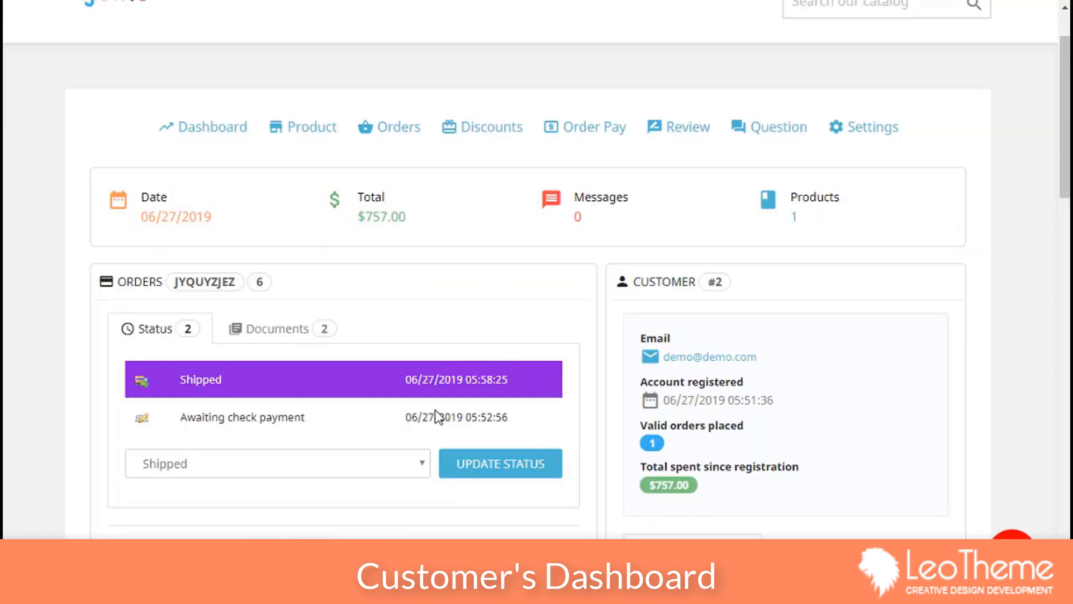
pyautogui.scroll(-3, 436, 416)
pyautogui.click(386, 299)
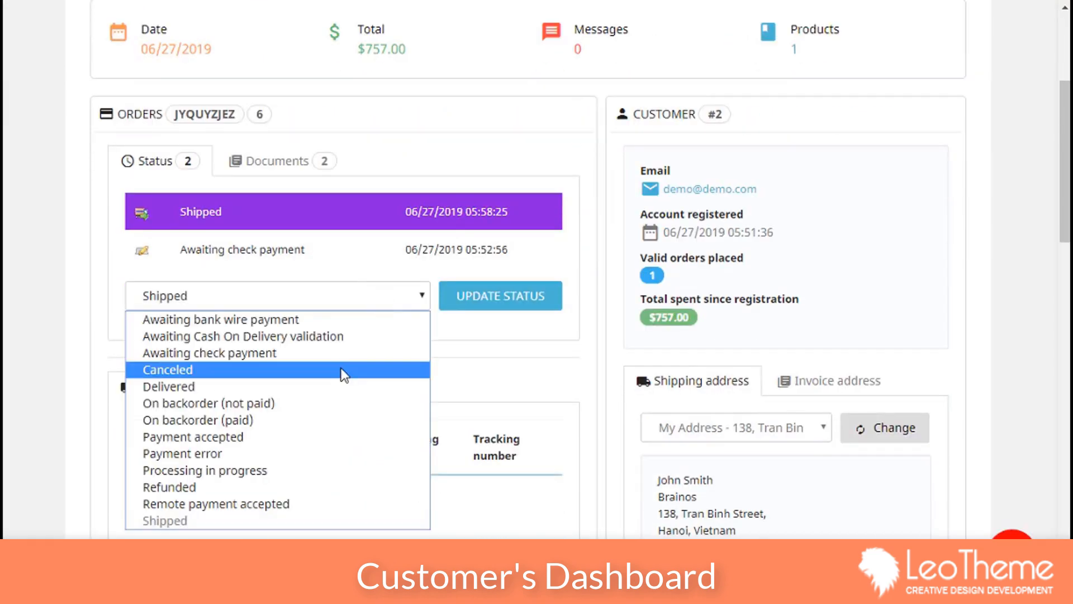
# Step: Update the $757.00 order's status to Delivered and review its returns and shipping tabs
pyautogui.click(335, 385)
pyautogui.click(503, 302)
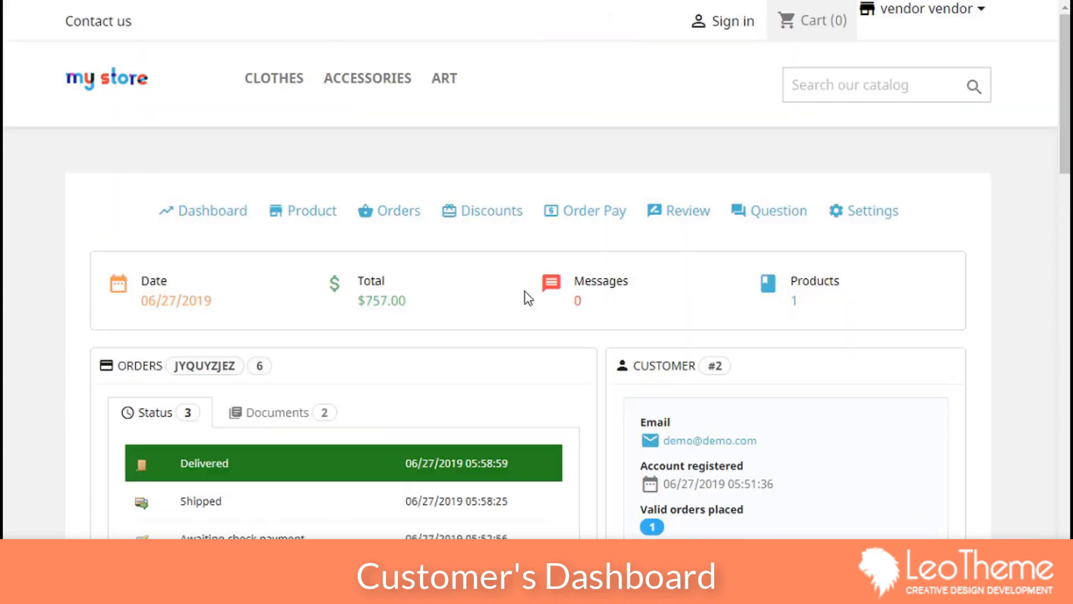
pyautogui.scroll(-5, 405, 358)
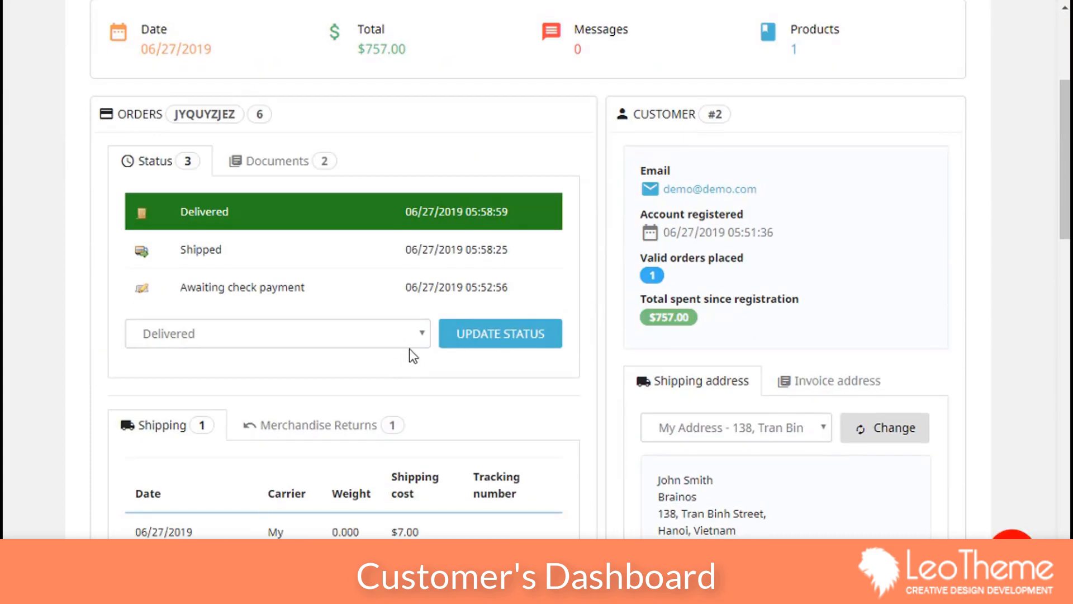
pyautogui.scroll(-5, 422, 331)
pyautogui.scroll(3, 423, 328)
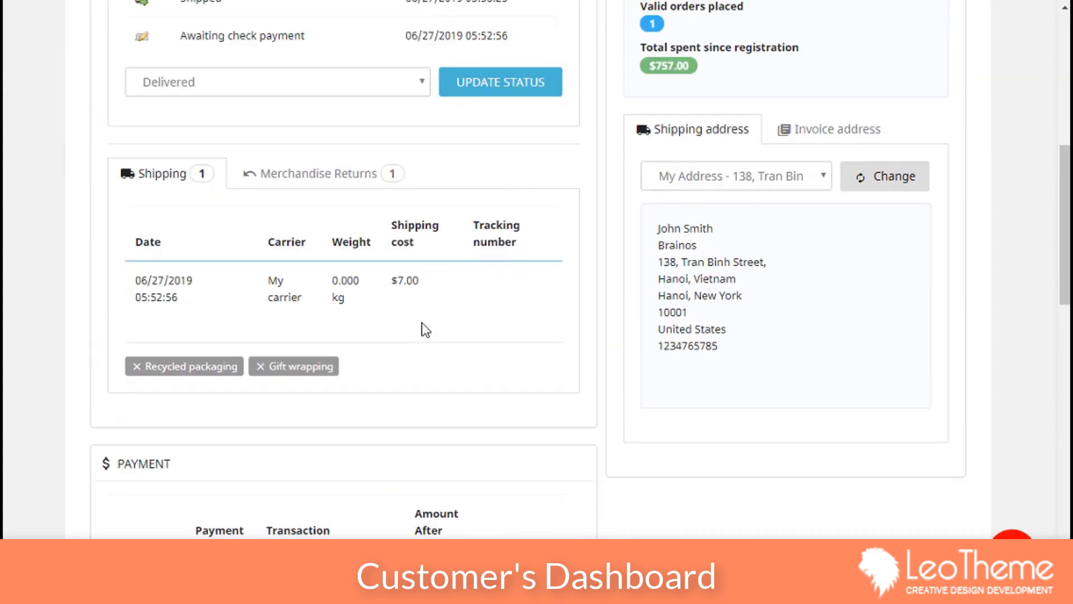
pyautogui.click(380, 263)
pyautogui.click(178, 263)
pyautogui.scroll(-10, 452, 372)
pyautogui.scroll(3, 453, 372)
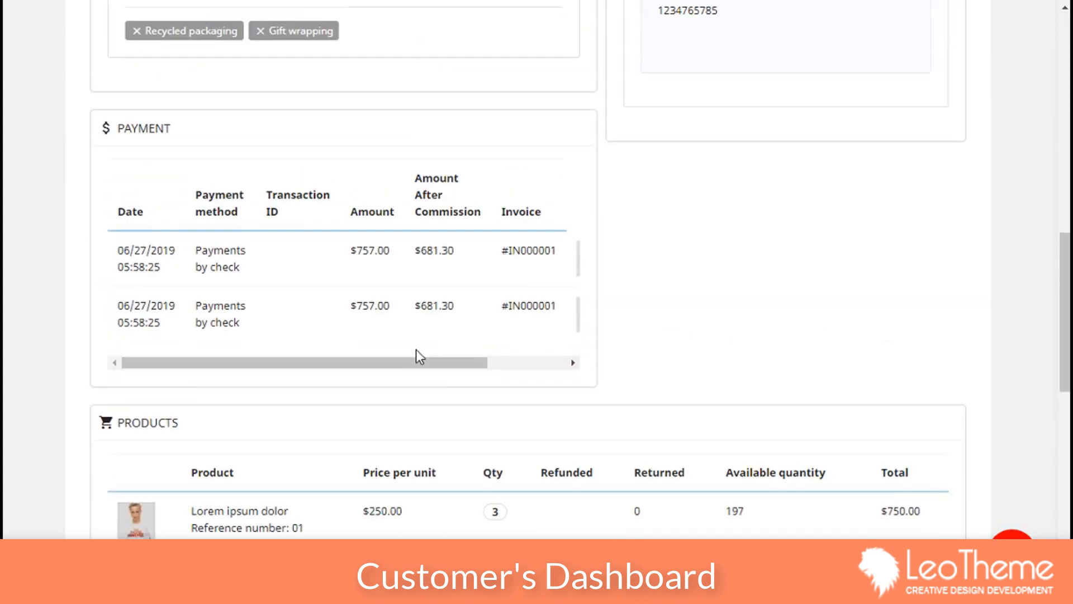
pyautogui.moveTo(417, 356); pyautogui.dragTo(665, 364)
pyautogui.scroll(15, 665, 364)
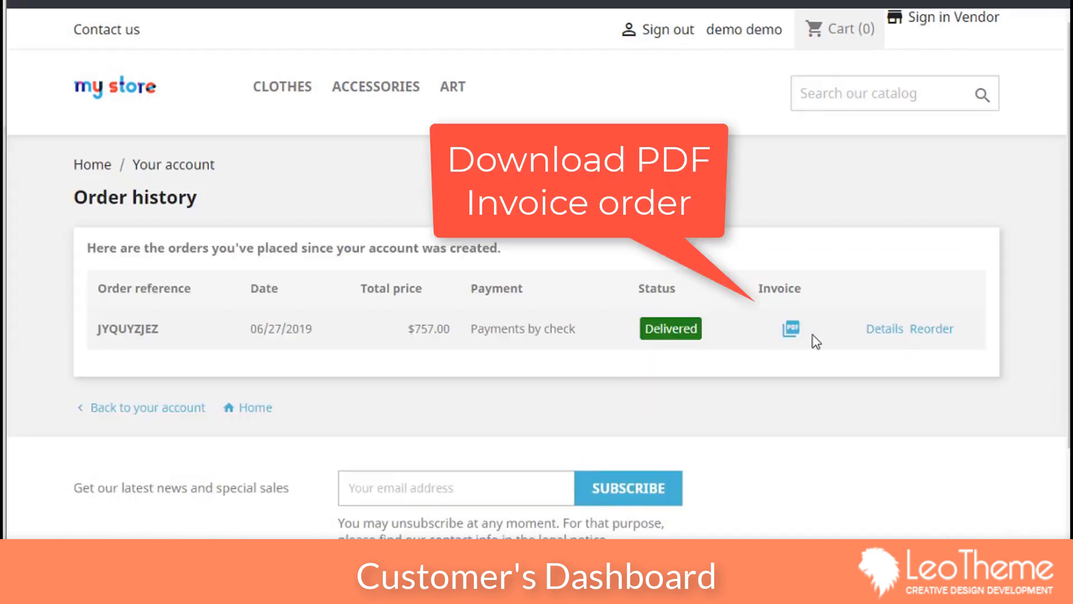
# Step: Download the order's PDF invoice IN000001 and save it to the computer
pyautogui.click(793, 332)
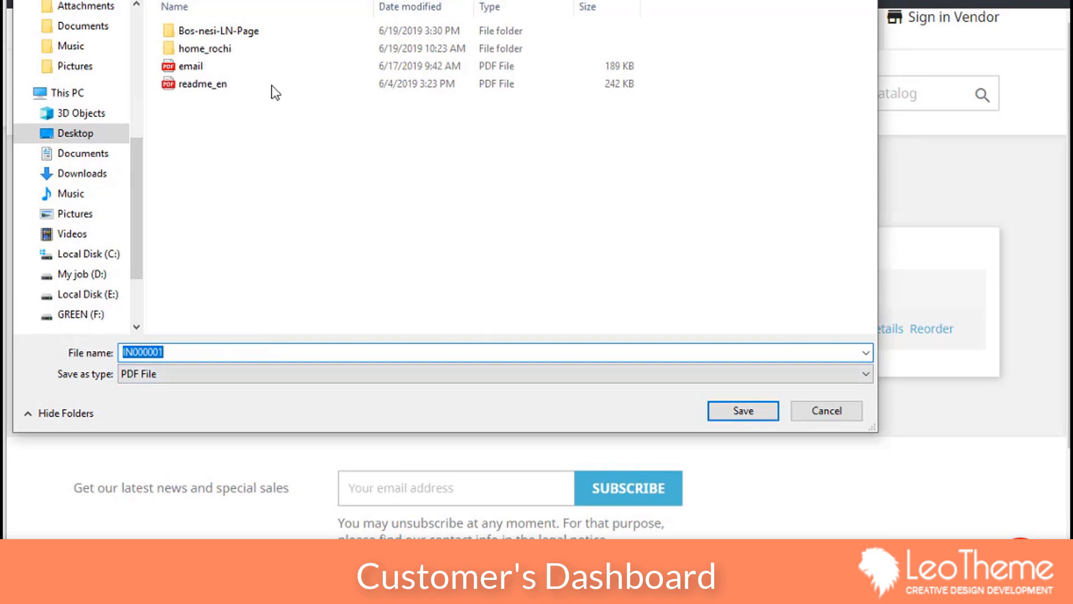
pyautogui.click(738, 412)
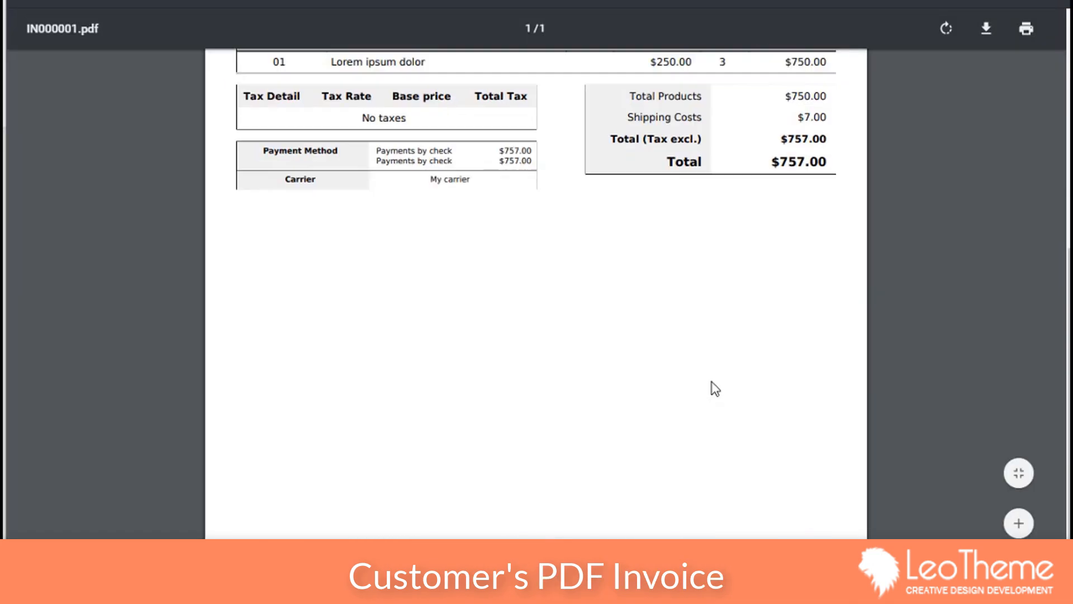
pyautogui.scroll(5, 373, 279)
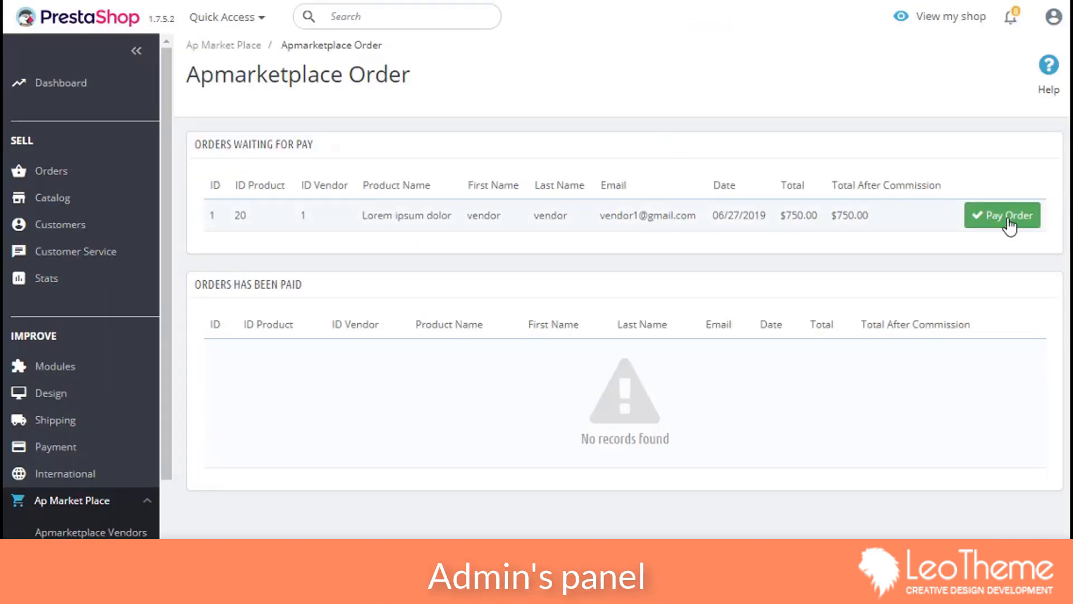
# Step: Mark the vendor's order as paid in the admin
pyautogui.click(1009, 224)
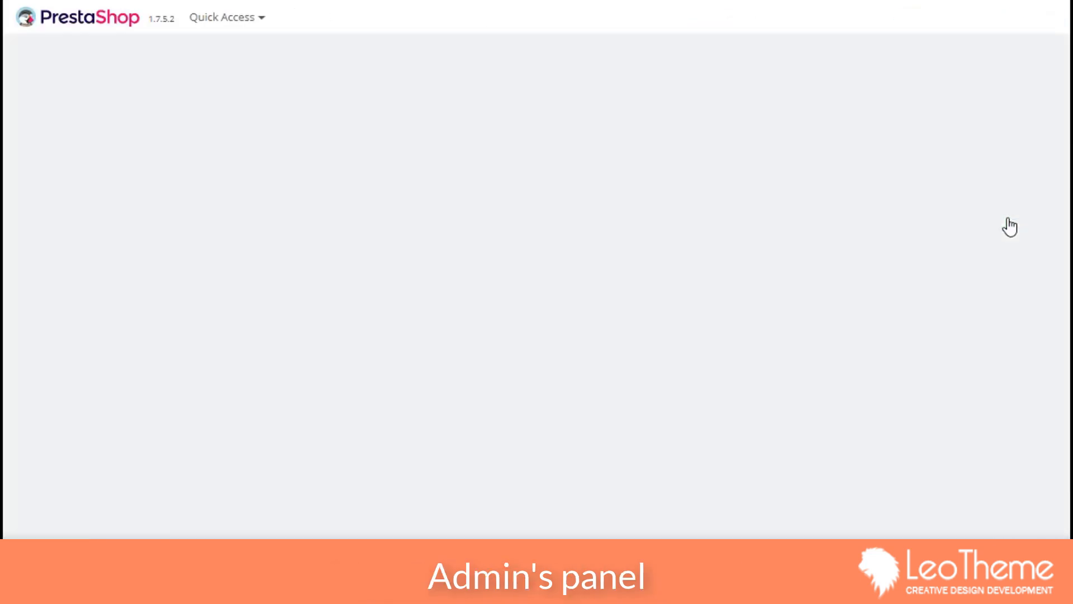
pyautogui.scroll(-4, 128, 474)
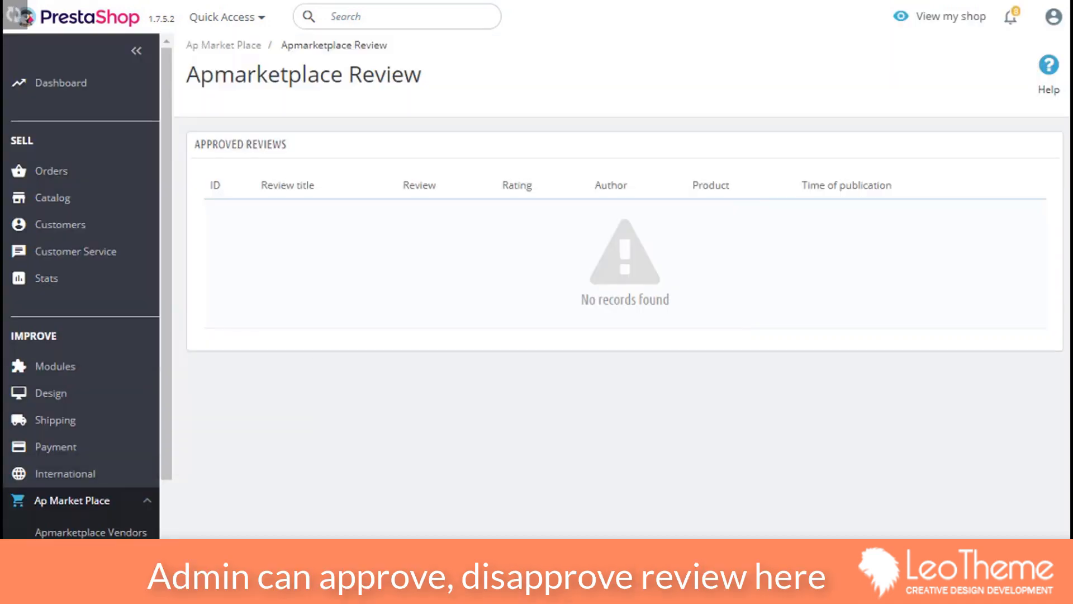
pyautogui.scroll(-2, 101, 503)
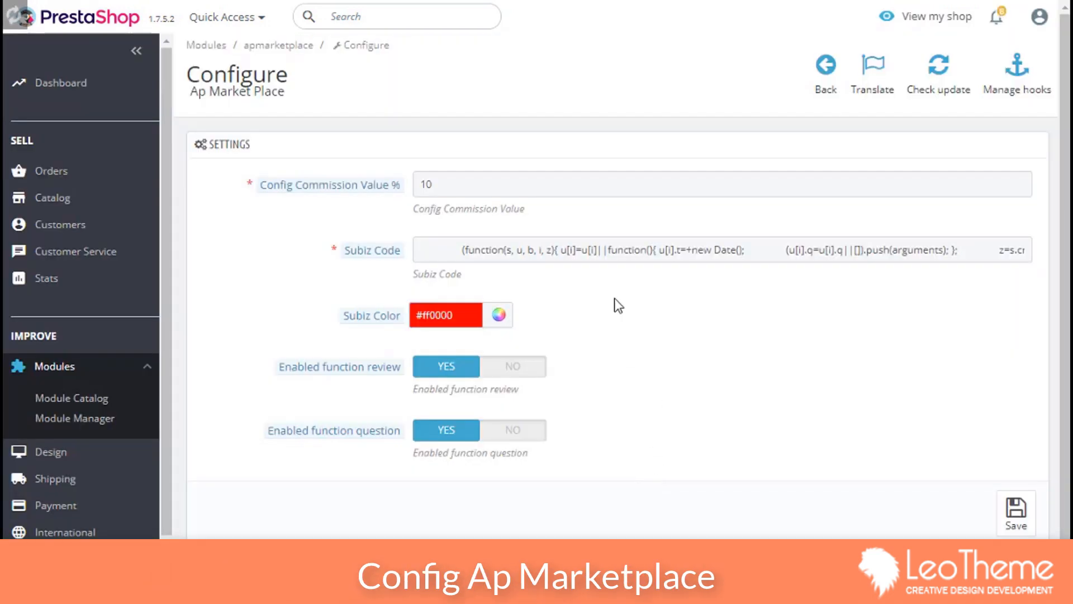
# Step: Select the Subiz chat code on the module page, then highlight the vendor's product total
pyautogui.click(846, 248)
pyautogui.moveTo(808, 249); pyautogui.dragTo(898, 318)
pyautogui.click(886, 334)
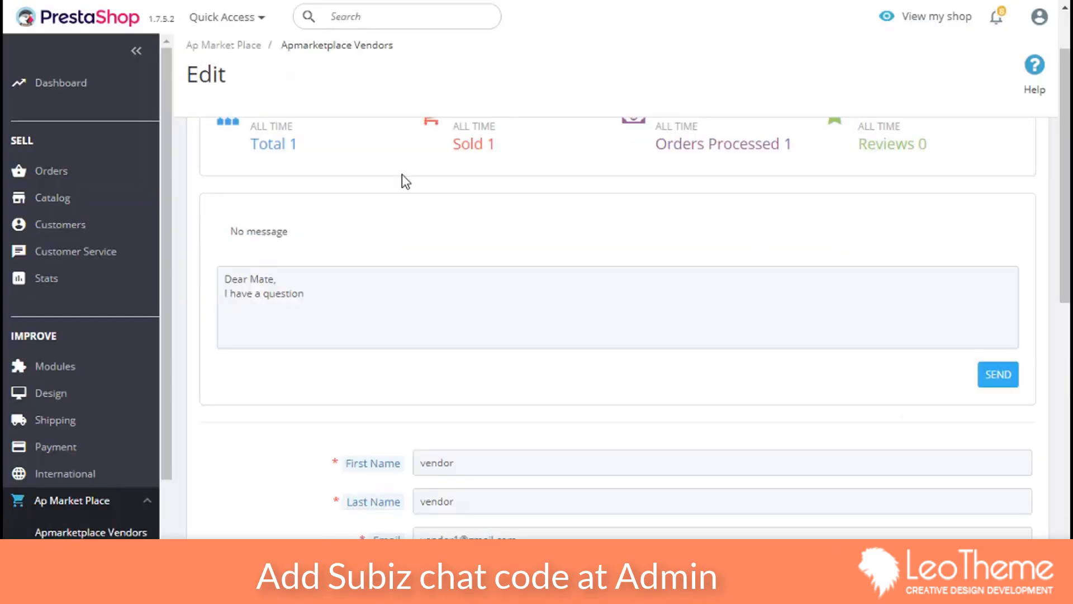
pyautogui.scroll(1, 280, 276)
pyautogui.moveTo(251, 227); pyautogui.dragTo(336, 227)
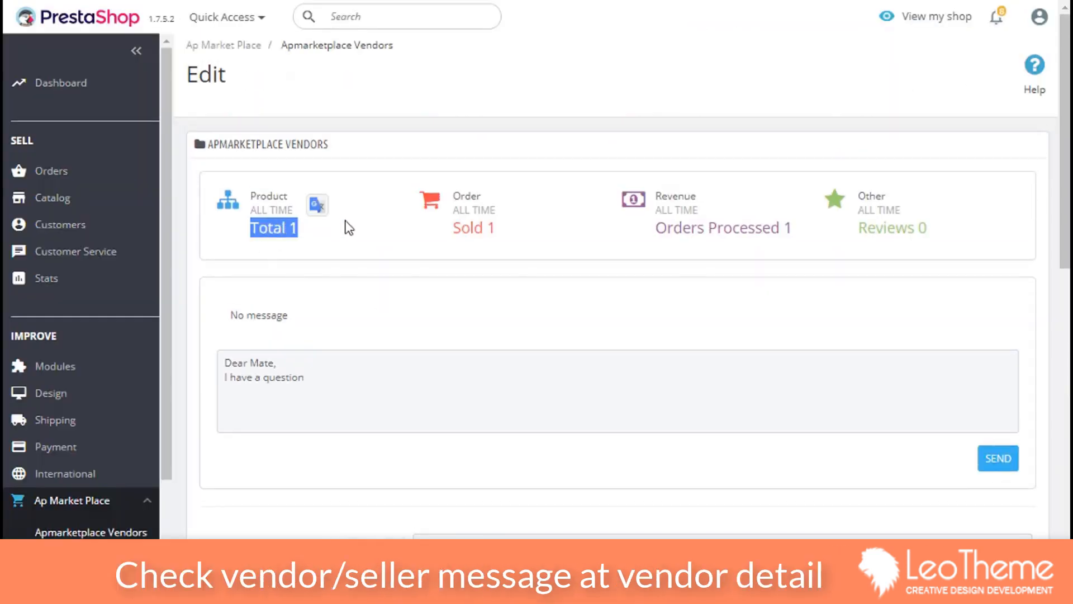
# Step: Highlight the vendor's order figures and send the vendor the 'Dear Mate, I have a question' message
pyautogui.click(350, 228)
pyautogui.moveTo(448, 228); pyautogui.dragTo(528, 241)
pyautogui.click(615, 240)
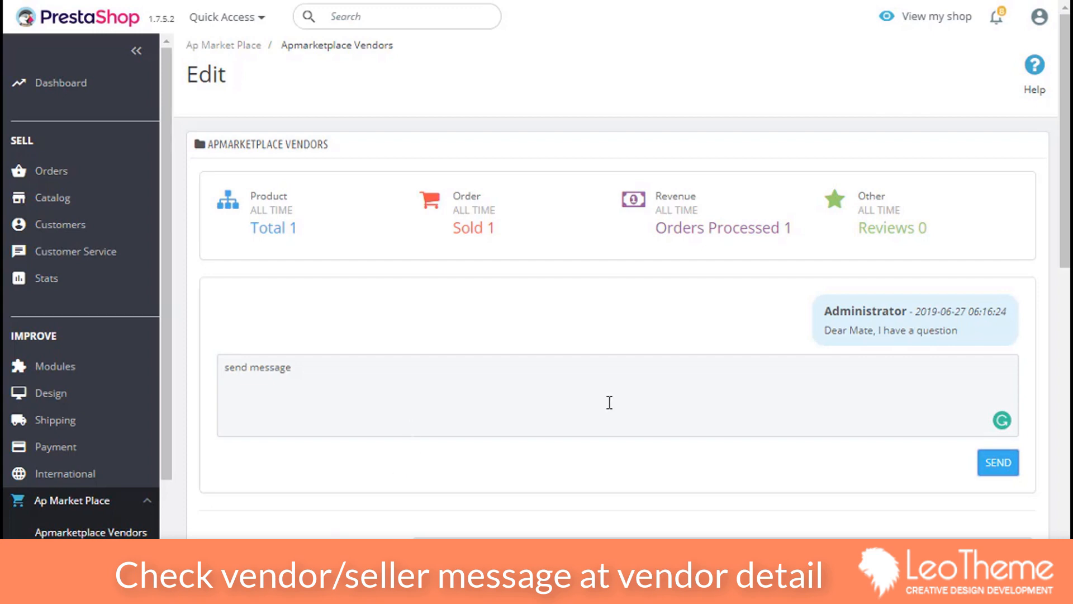
pyautogui.click(1003, 465)
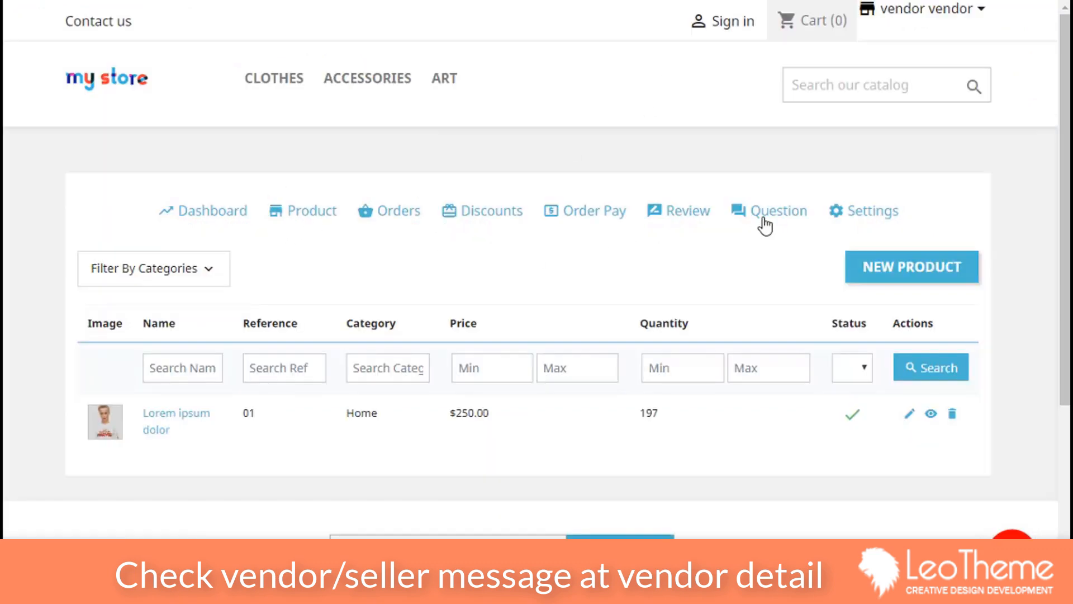
pyautogui.click(765, 225)
# Step: Send the admin the reply 'Hi, can i help you' from the vendor's Question page
pyautogui.scroll(-3, 242, 288)
pyautogui.click(242, 288)
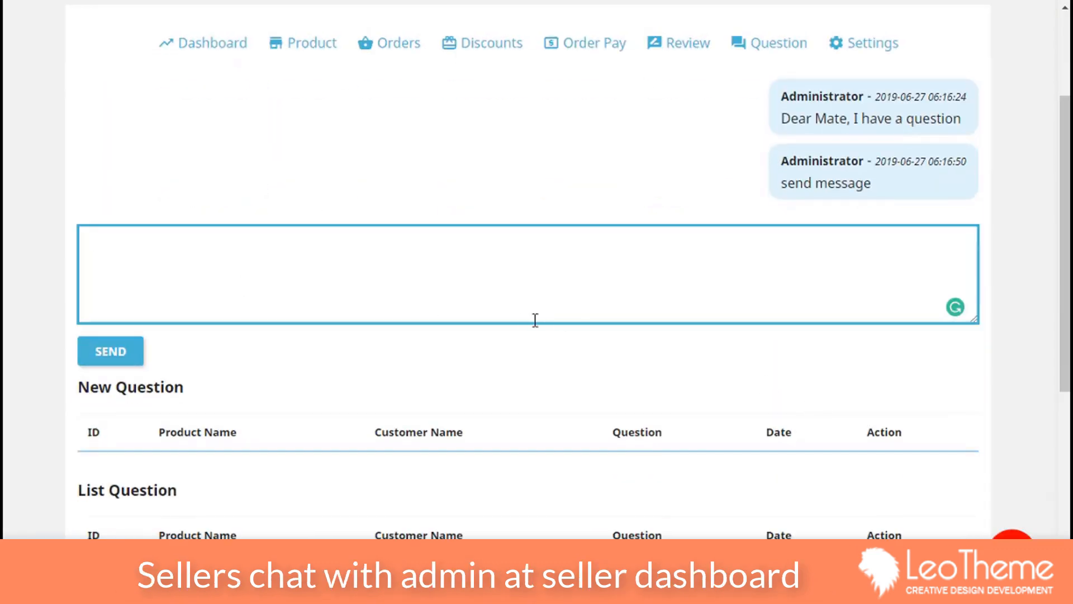
pyautogui.write('Hi, can i help you')
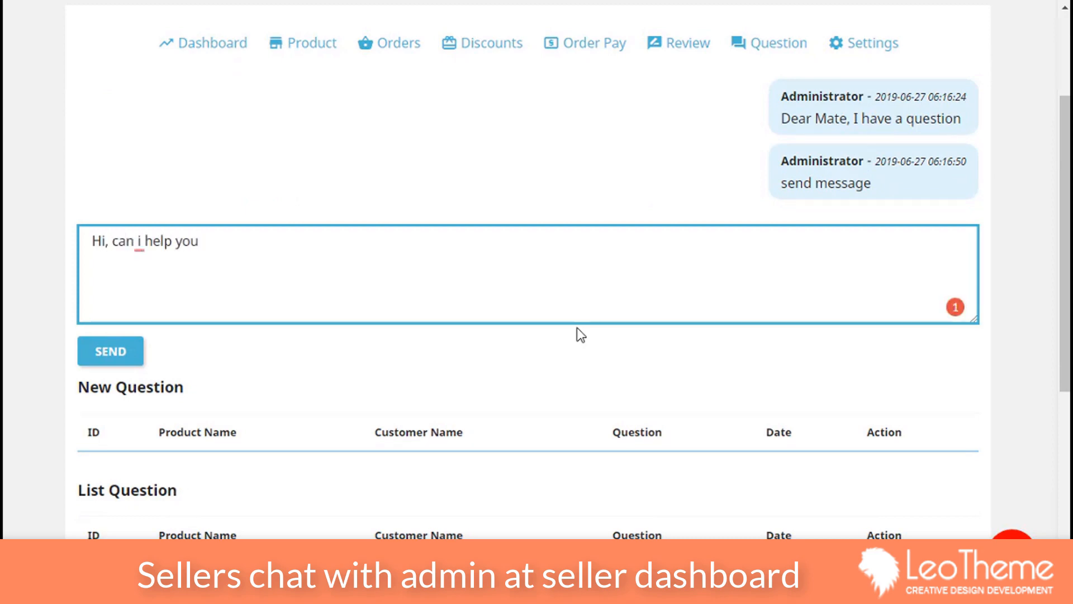
pyautogui.click(108, 350)
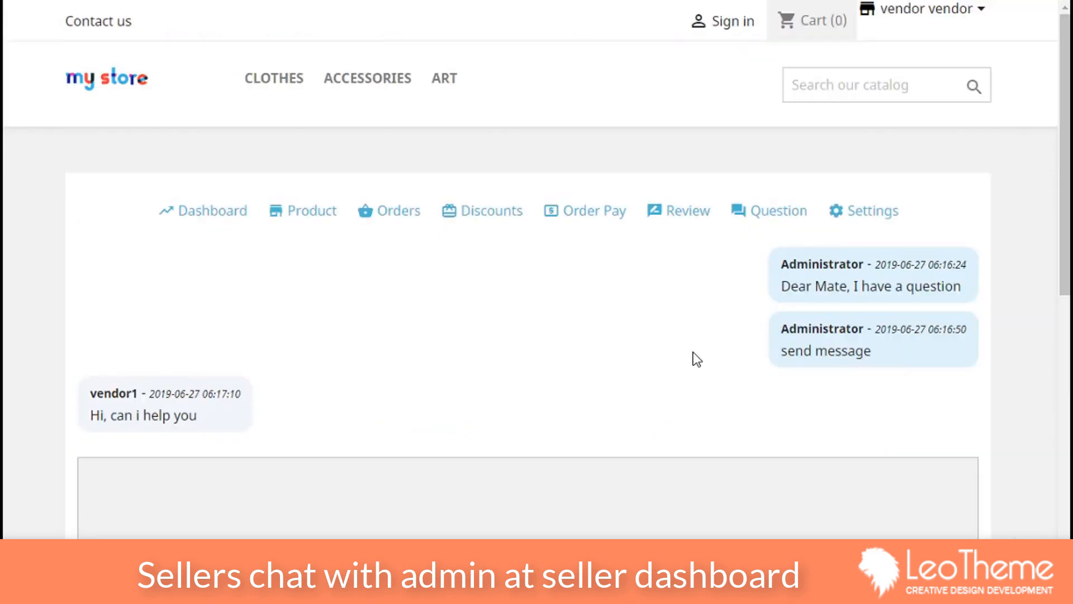
pyautogui.scroll(-6, 695, 385)
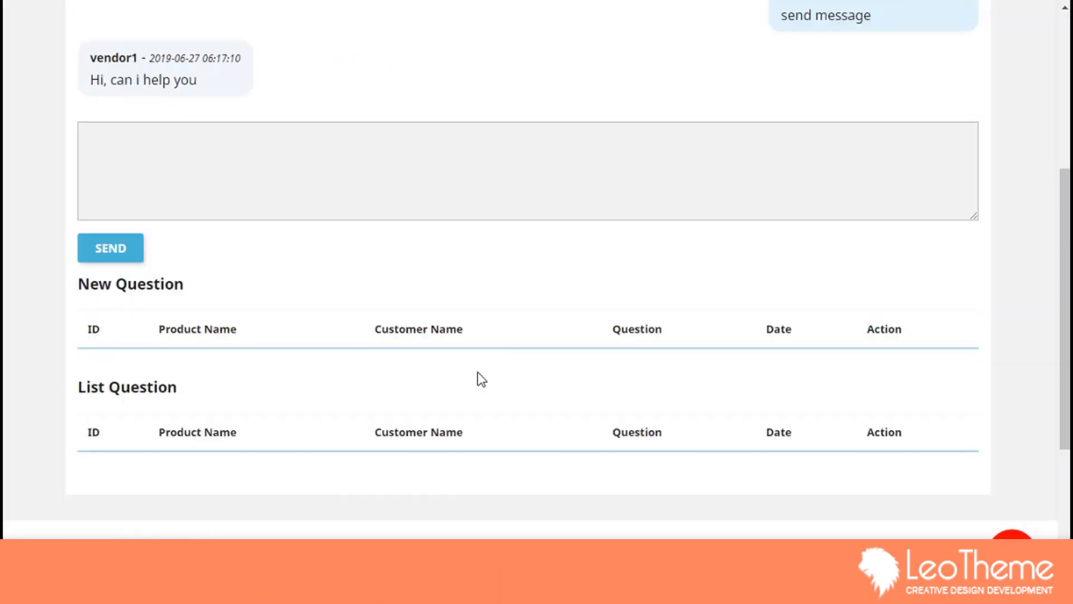
pyautogui.scroll(6, 503, 369)
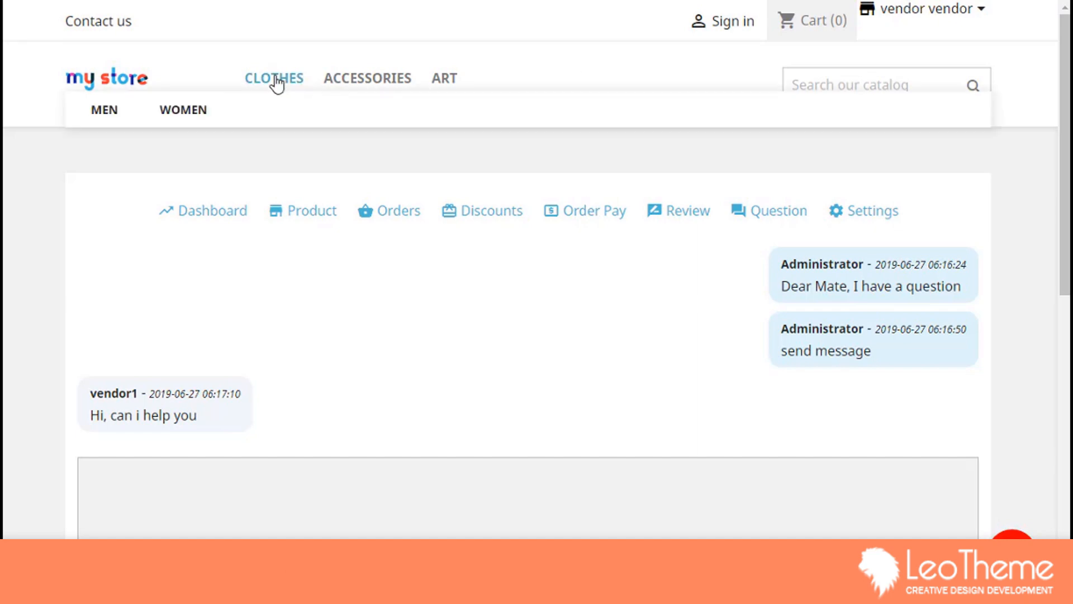
# Step: From the store home page's Popular Products, open Lorem Ipsum Dolor and read its description
pyautogui.click(106, 84)
pyautogui.scroll(-5, 422, 291)
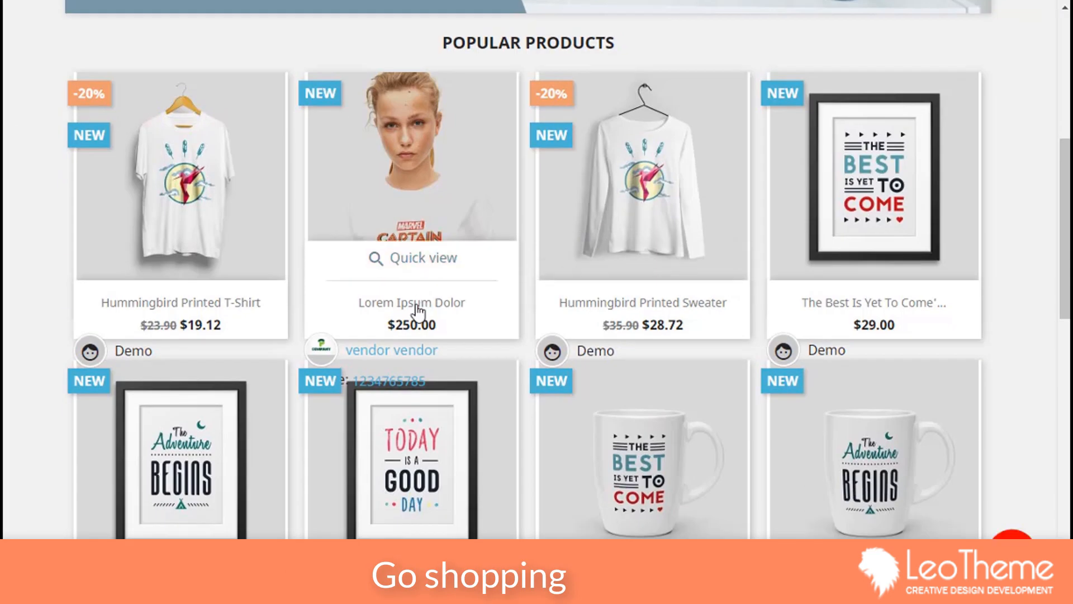
pyautogui.click(417, 309)
pyautogui.scroll(-6, 419, 304)
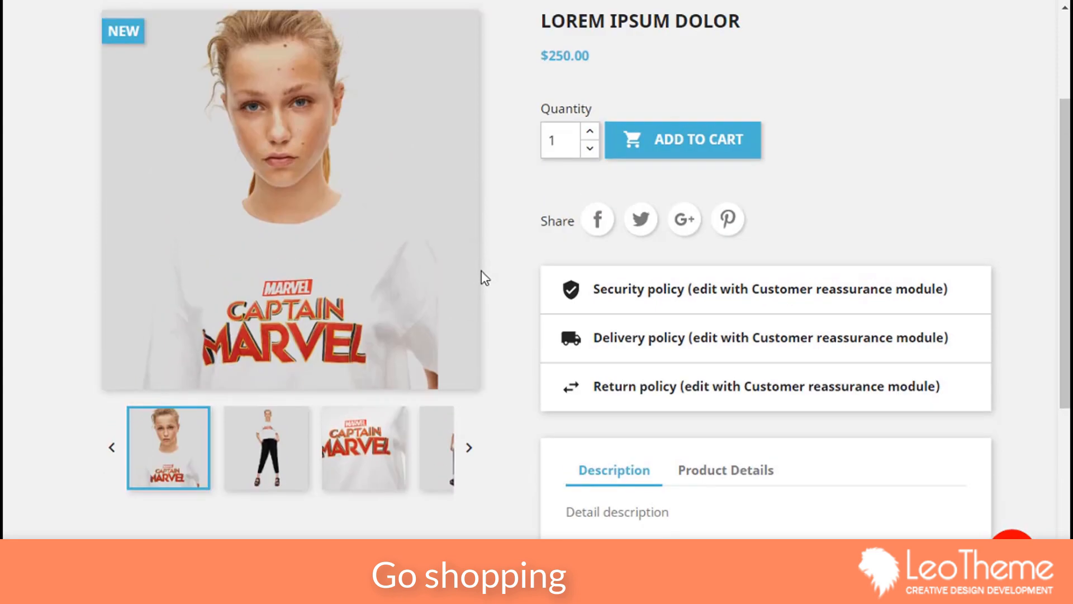
pyautogui.scroll(-5, 484, 276)
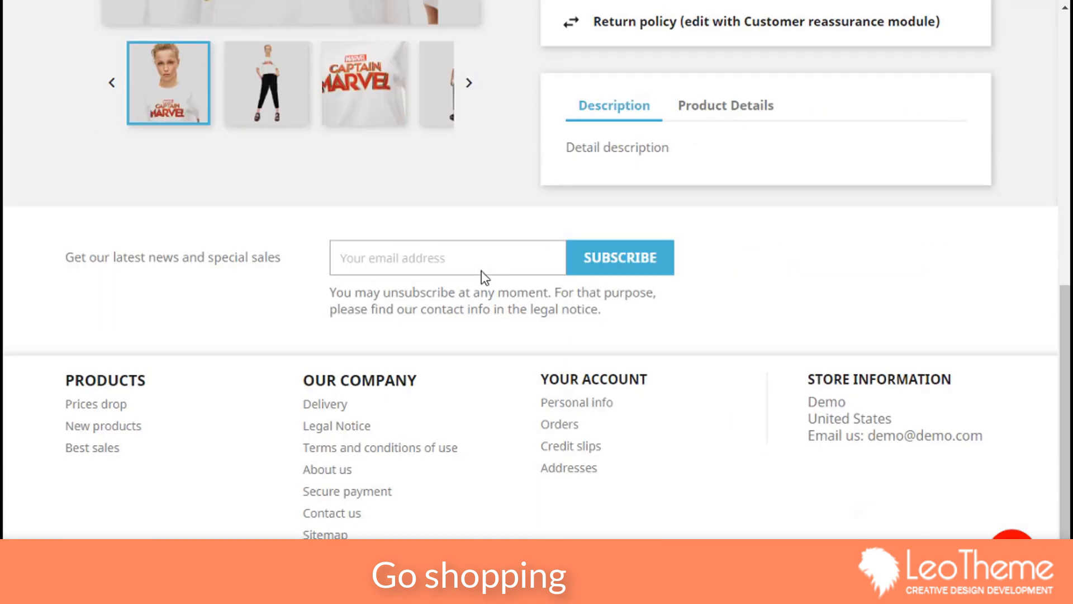